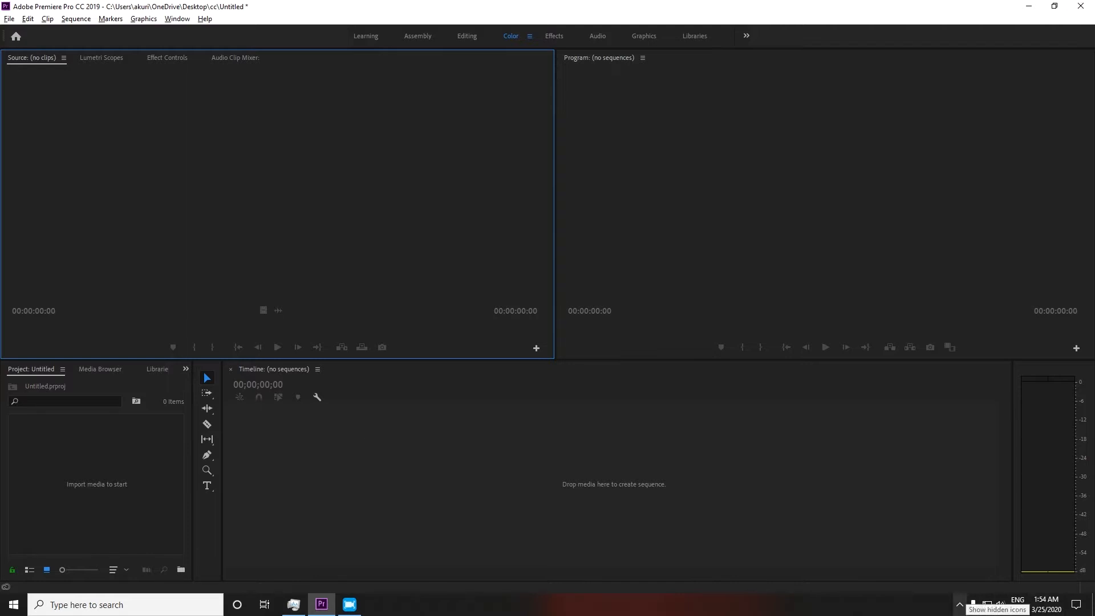
Step: Display the Lumetri Color panel in the workspace
{"action": "key", "text": "super+plus"}
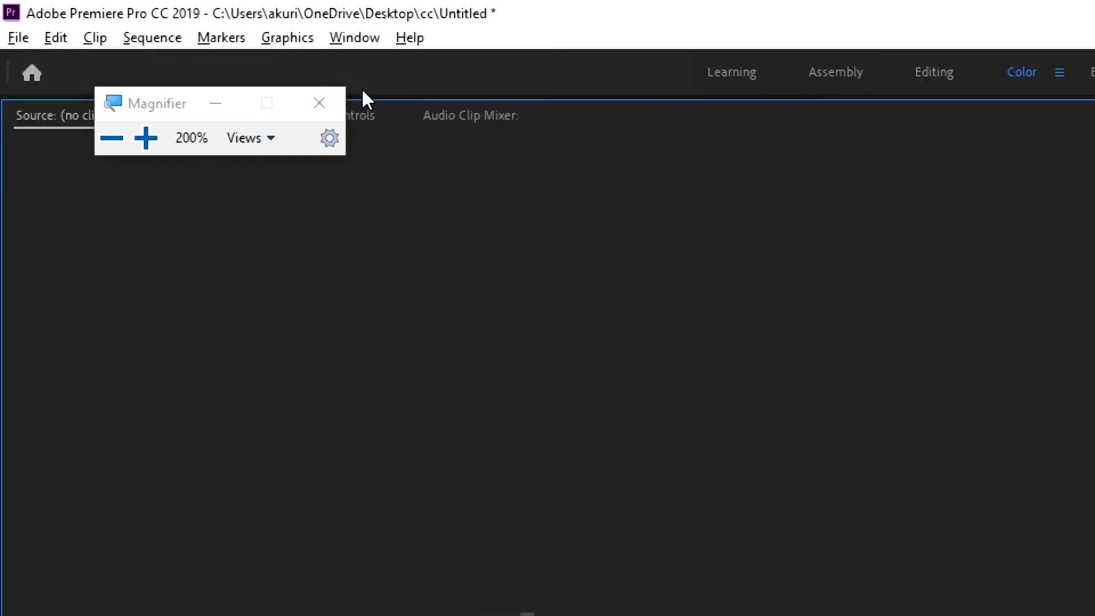
{"action": "left_click", "coordinate": [229, 104]}
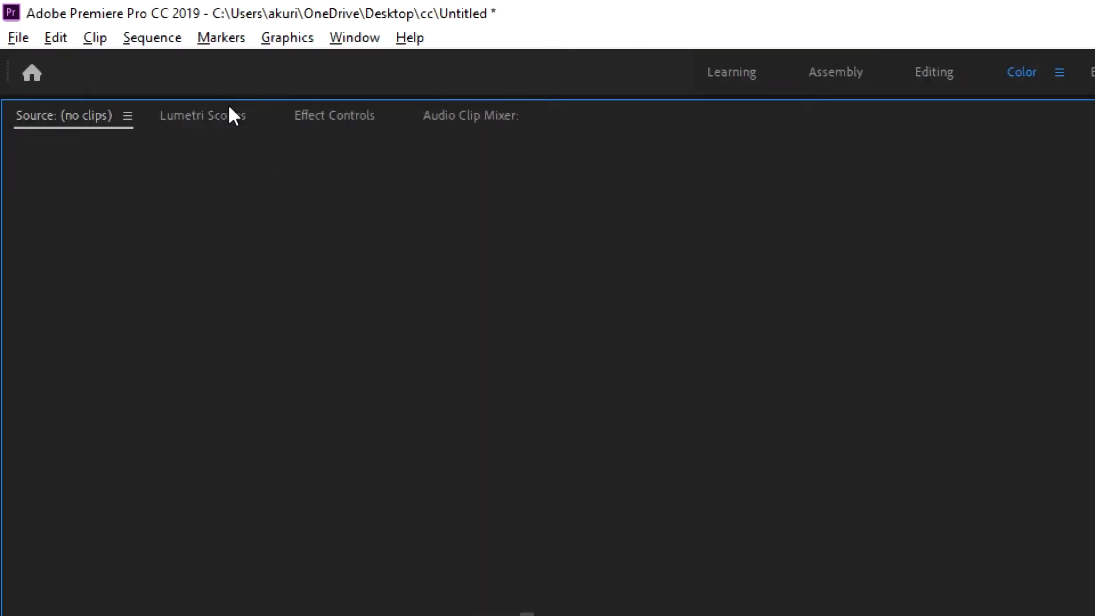
{"action": "left_click", "coordinate": [337, 39]}
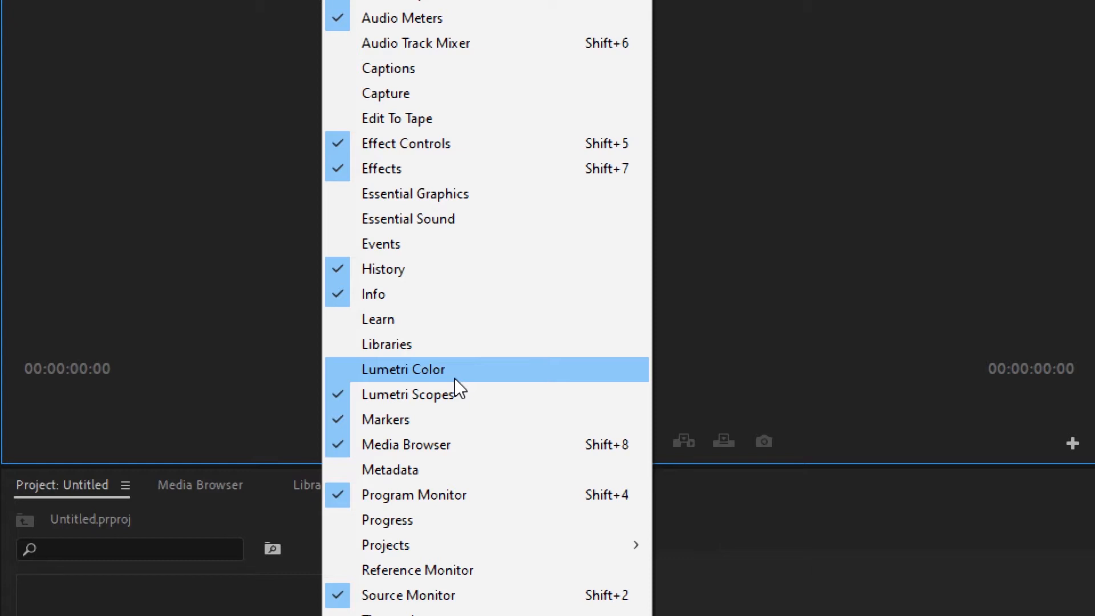
{"action": "left_click", "coordinate": [454, 378]}
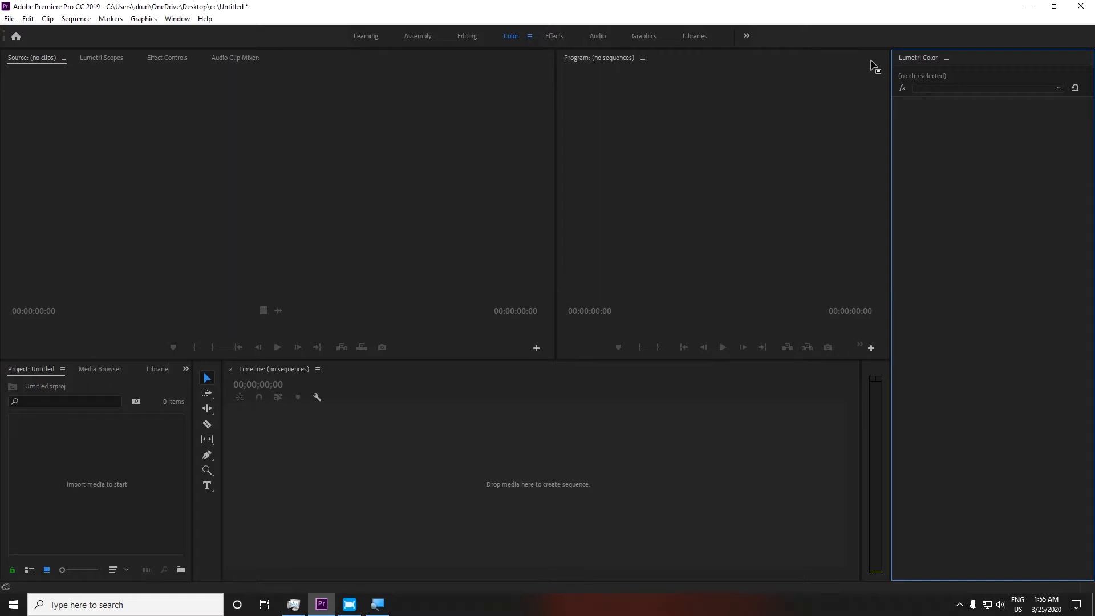
Step: Close the Lumetri Color panel and bring it back through the Color workspace
{"action": "left_click", "coordinate": [946, 59]}
{"action": "left_click", "coordinate": [983, 68]}
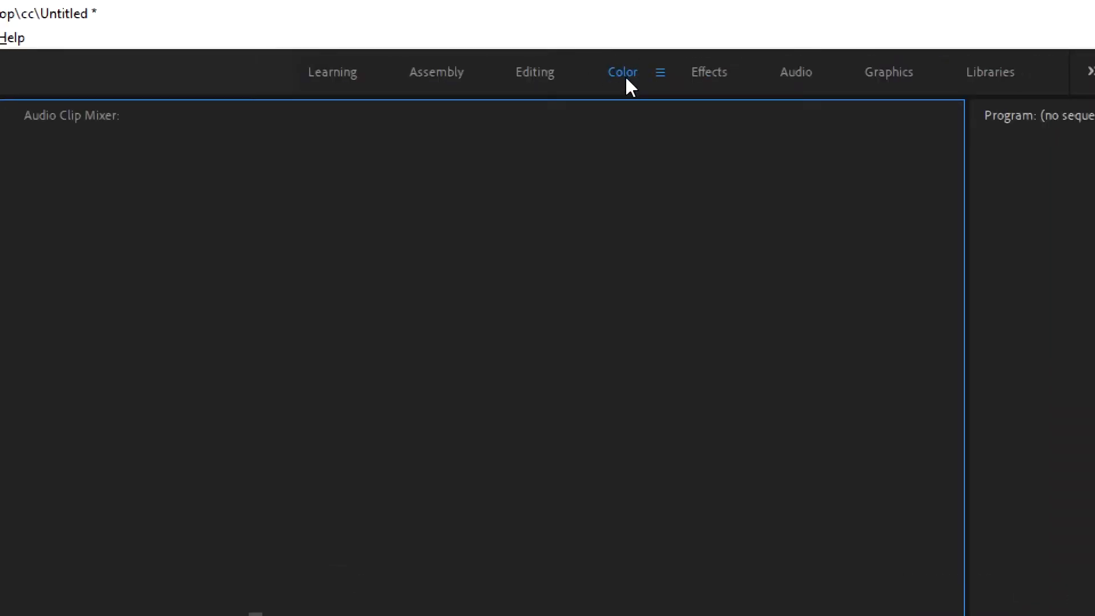
{"action": "left_click", "coordinate": [918, 63]}
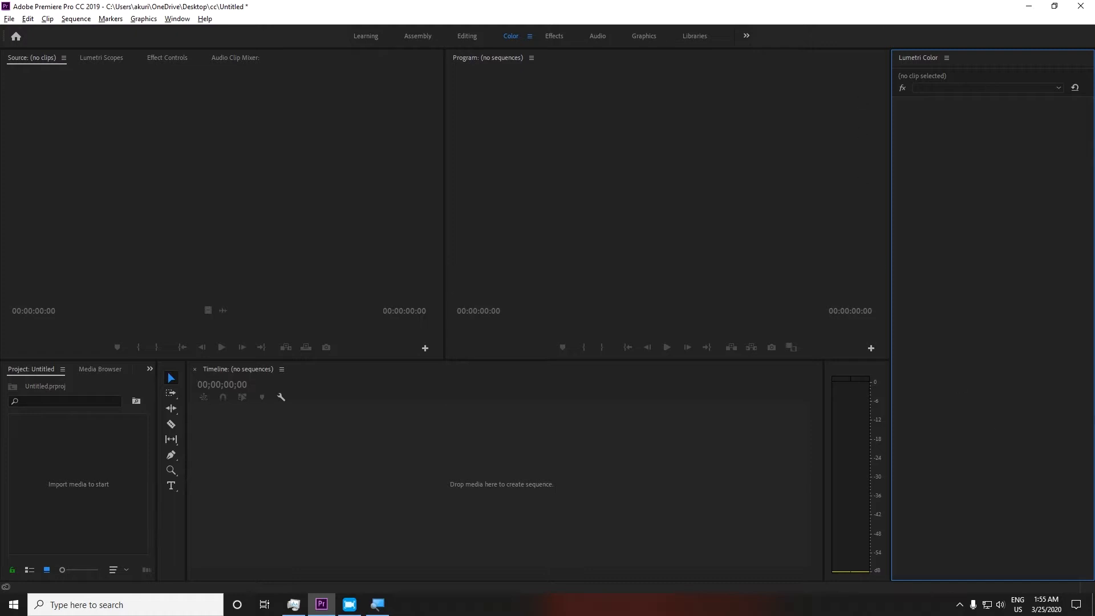
Step: Import the Pen and RiverTree video clips from the cc folder into the project
{"action": "key", "text": "ctrl+i"}
{"action": "left_click_drag", "start_coordinate": [194, 163], "coordinate": [261, 108]}
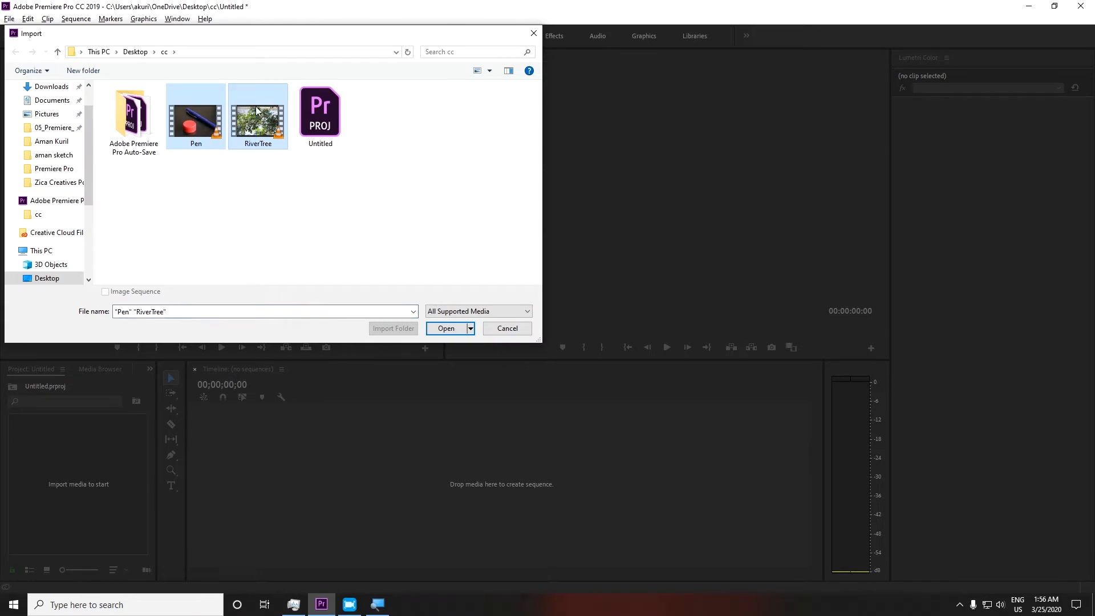
{"action": "key", "text": "Return"}
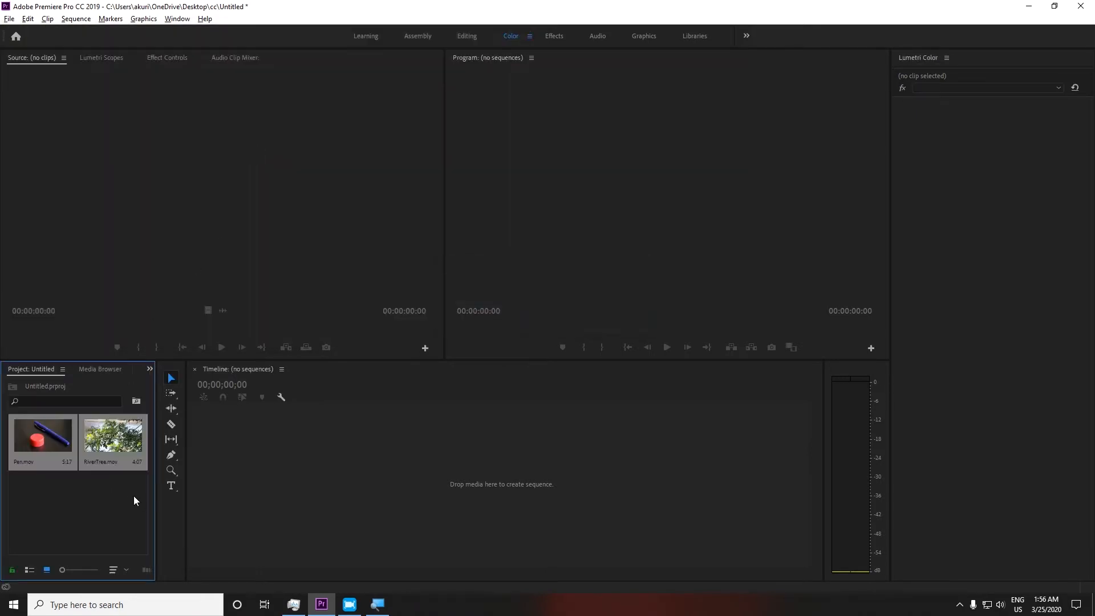
Step: Create a new sequence from RiverTree.mov and render its preview
{"action": "left_click", "coordinate": [126, 505]}
{"action": "left_click_drag", "start_coordinate": [113, 436], "coordinate": [362, 491]}
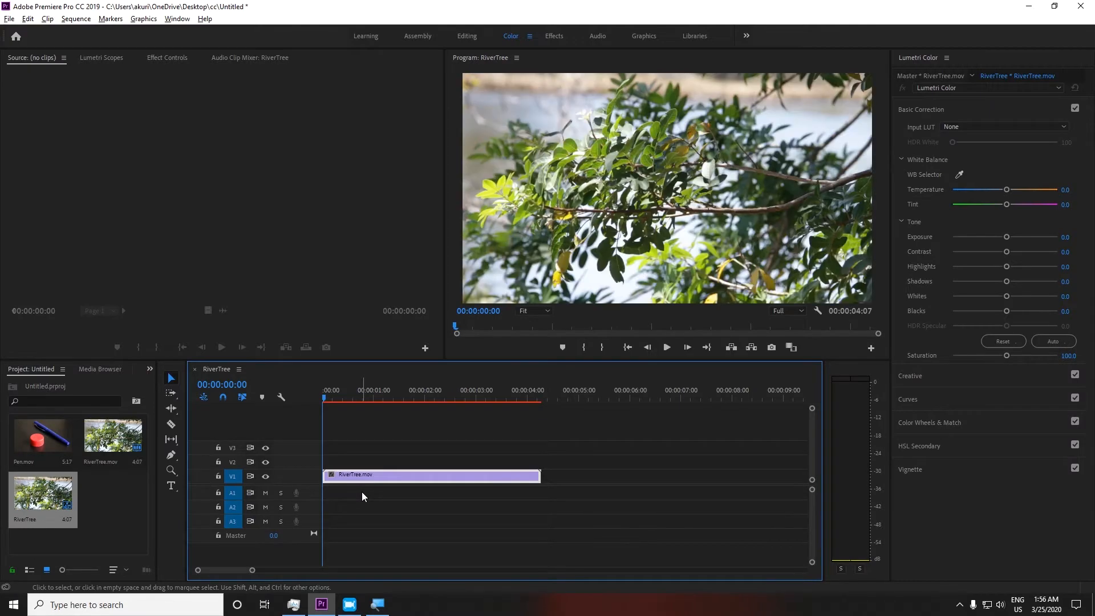
{"action": "key", "text": "Return"}
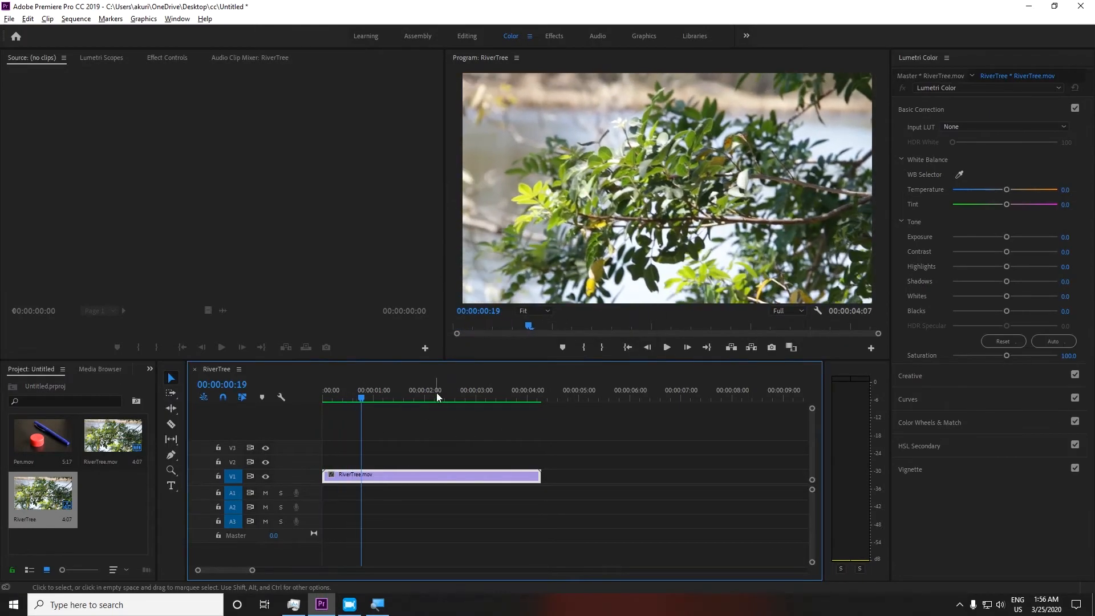
Step: Play through the RiverTree sequence to preview the footage and return the playhead to the start
{"action": "left_click", "coordinate": [418, 396]}
{"action": "left_click_drag", "start_coordinate": [418, 397], "coordinate": [232, 374]}
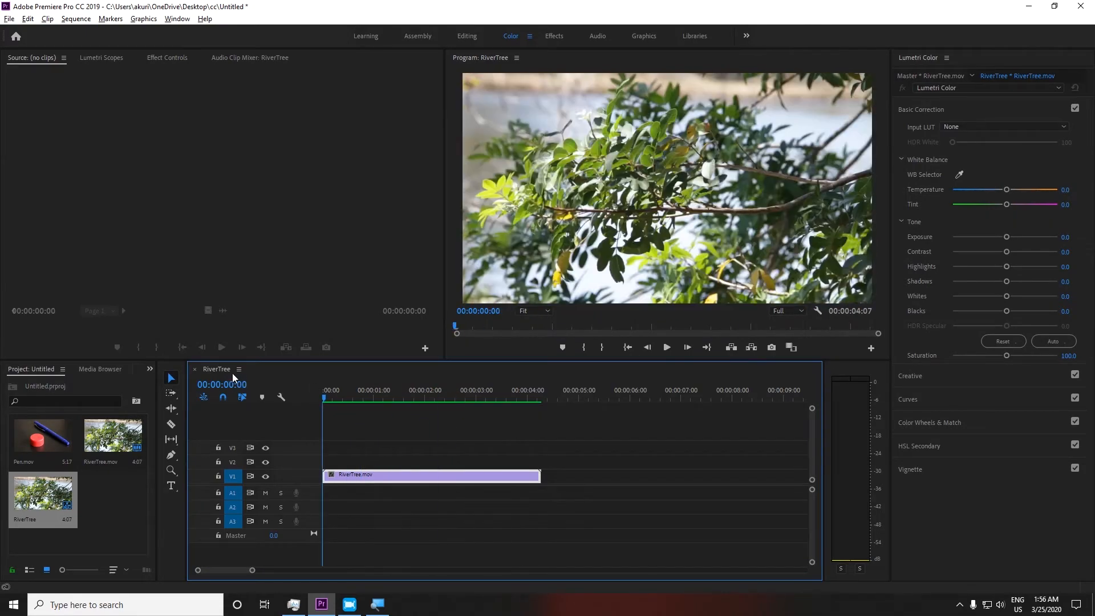
{"action": "key", "text": "space"}
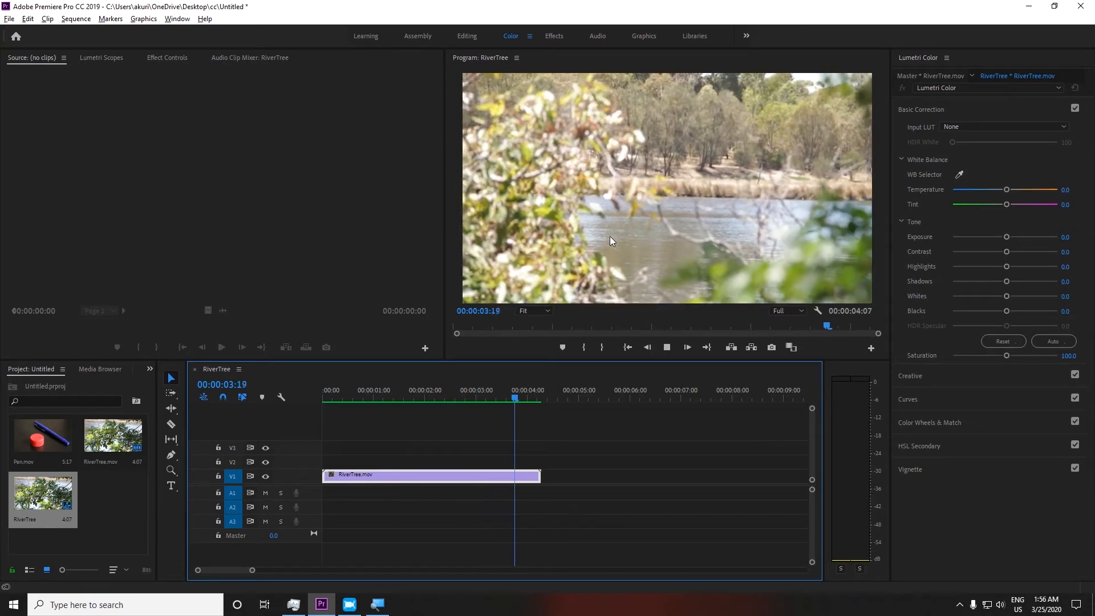
{"action": "key", "text": "space"}
{"action": "key", "text": "Home"}
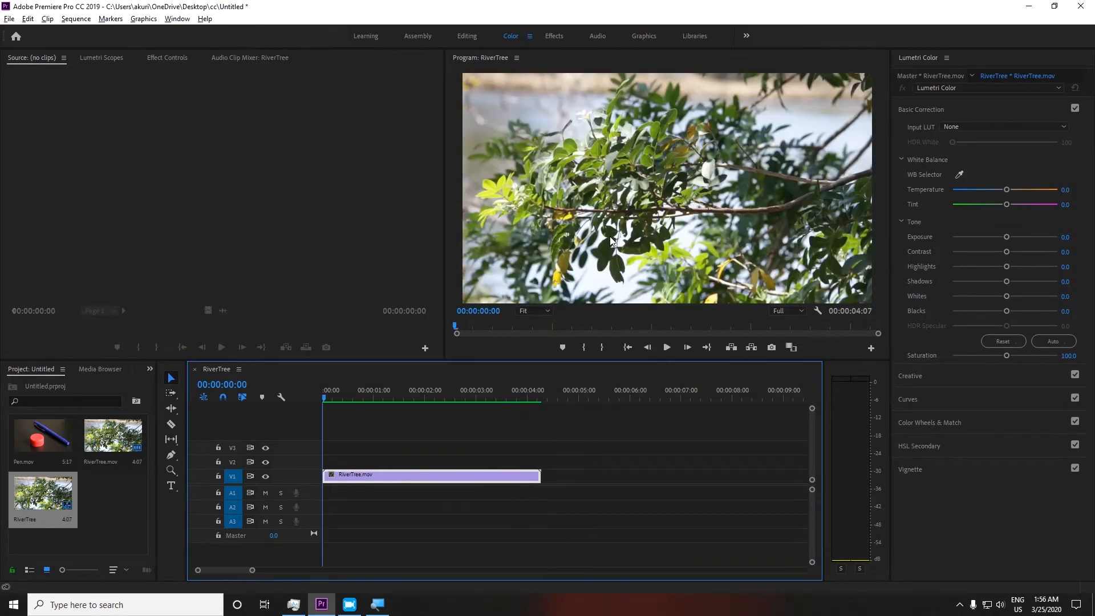
Step: Examine the Basic Correction section of Lumetri Color, including its Input LUT presets, White Balance and Tone groups
{"action": "left_click", "coordinate": [967, 111]}
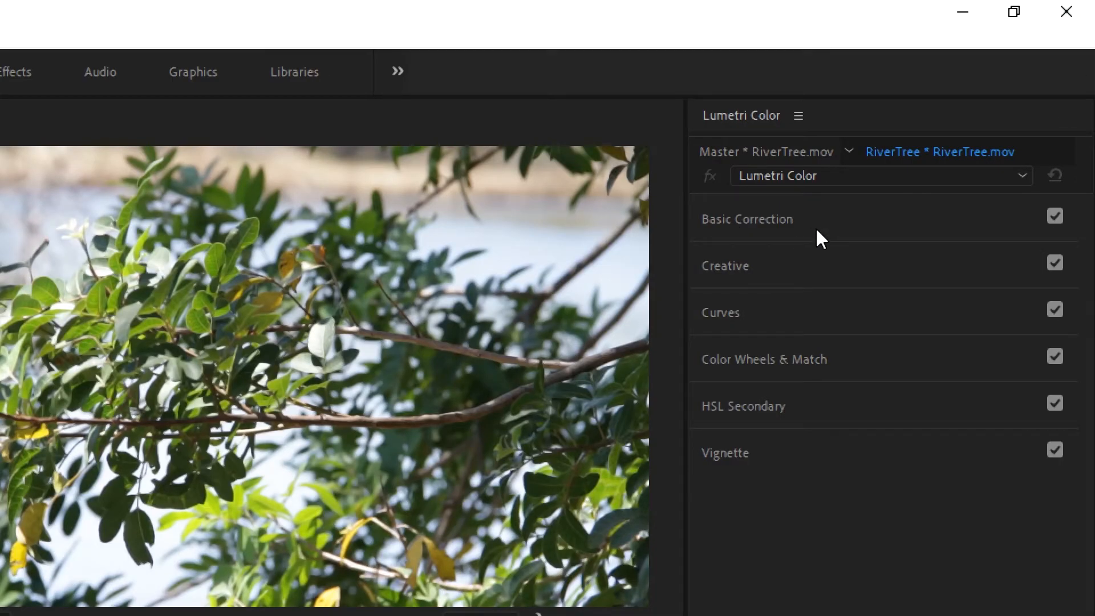
{"action": "left_click", "coordinate": [961, 223]}
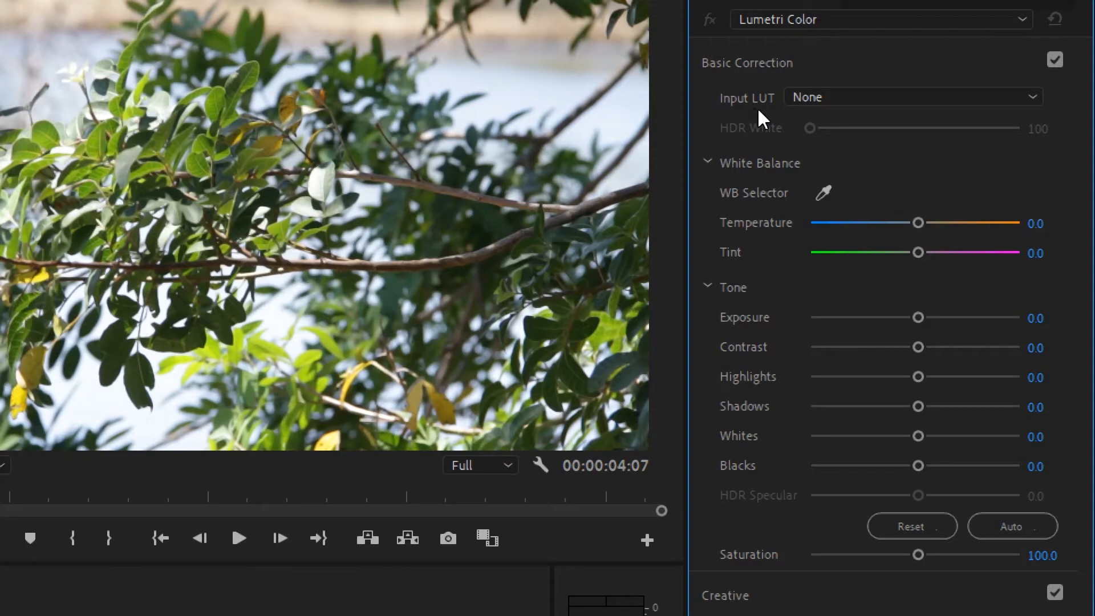
{"action": "left_click", "coordinate": [826, 97]}
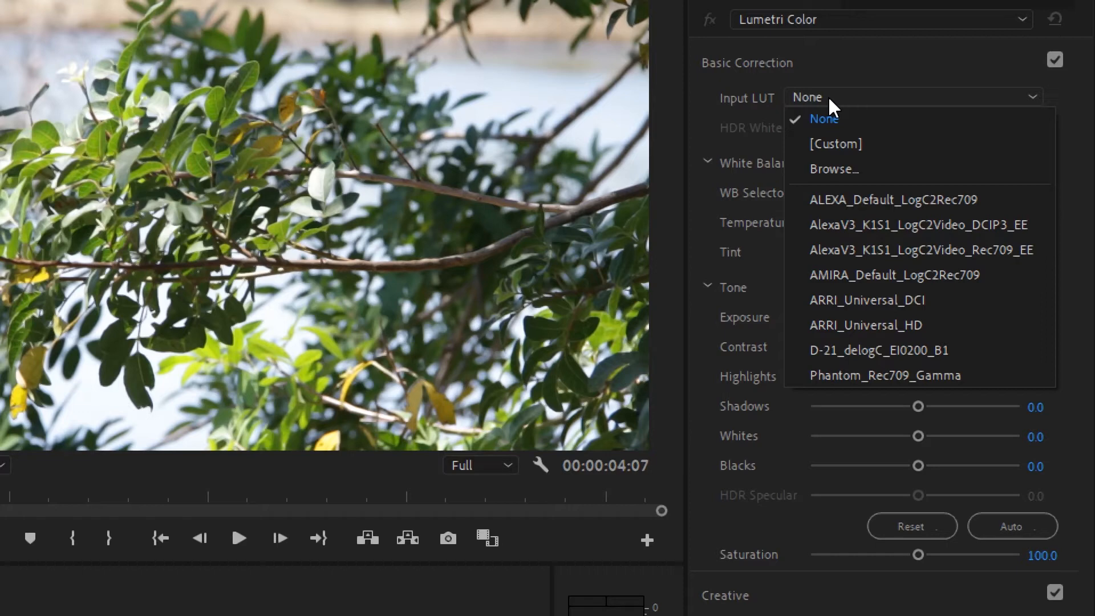
{"action": "left_click", "coordinate": [859, 68]}
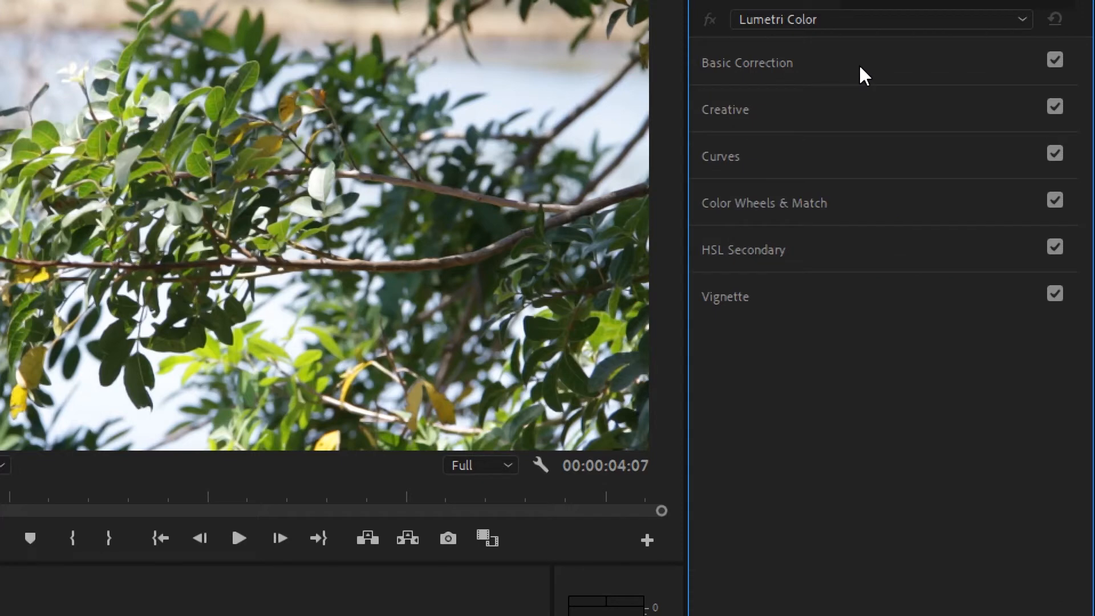
{"action": "left_click", "coordinate": [858, 64]}
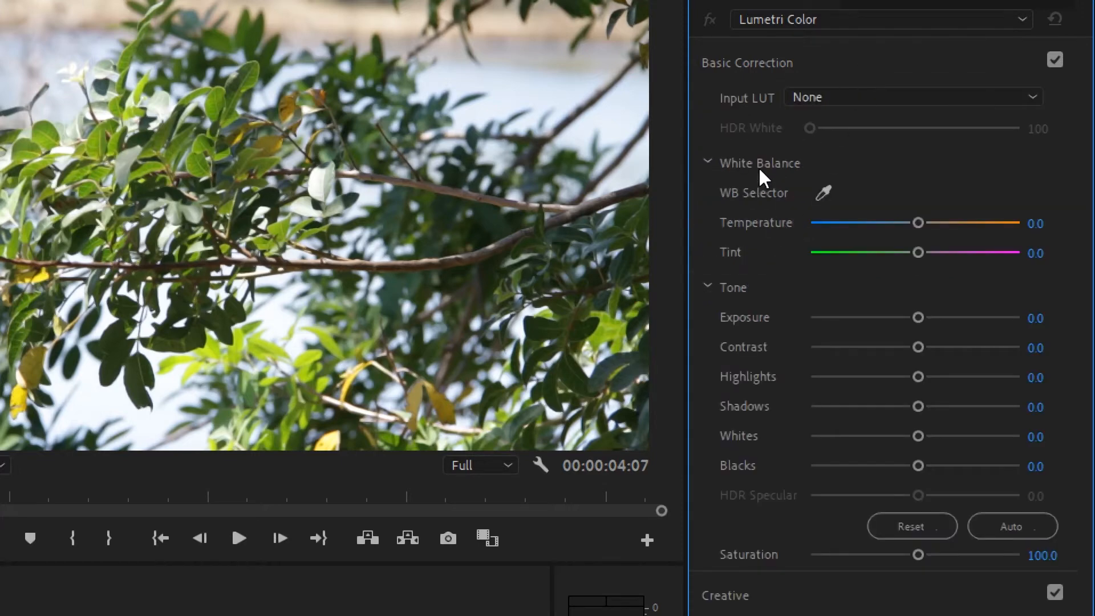
{"action": "left_click", "coordinate": [708, 163]}
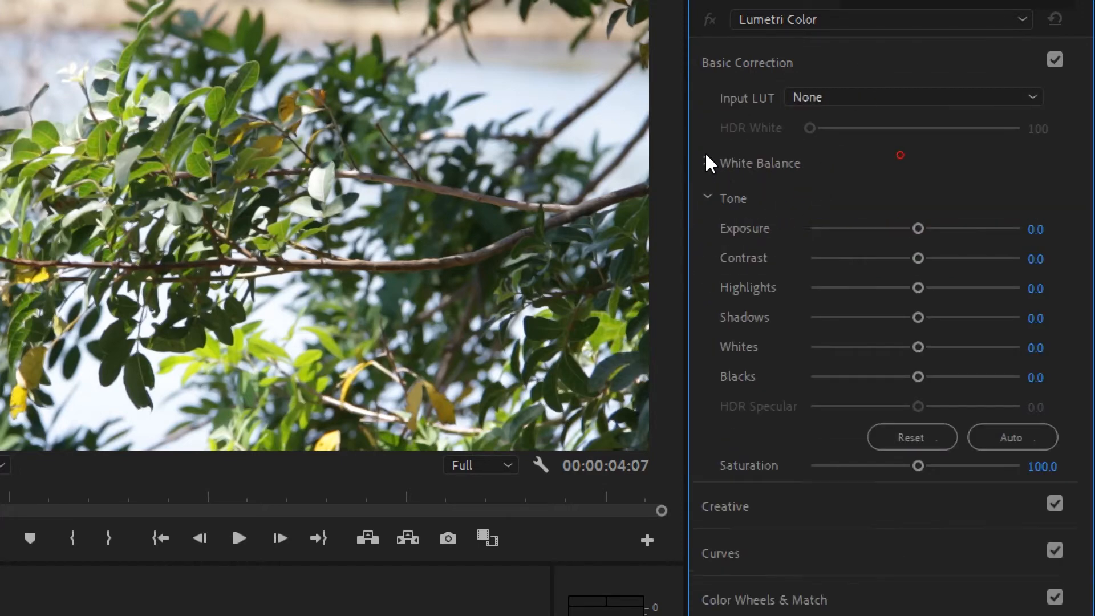
{"action": "left_click", "coordinate": [707, 197]}
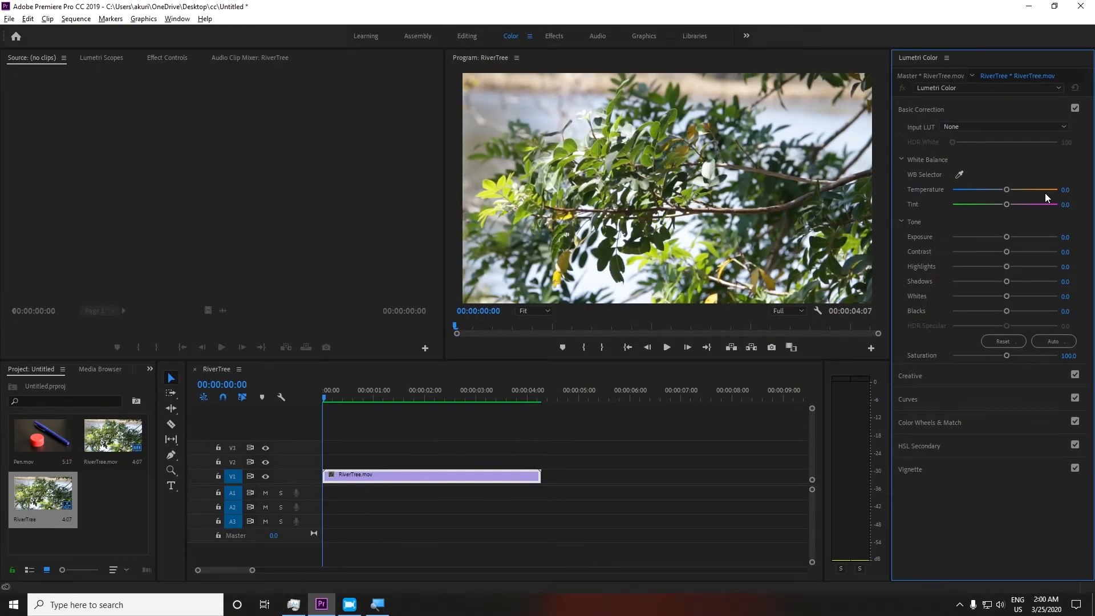
Step: Try a warmer Temperature of 64.3 and a Tint shift towards magenta on the RiverTree clip, undoing the tint change
{"action": "left_click_drag", "start_coordinate": [1006, 190], "coordinate": [1037, 224]}
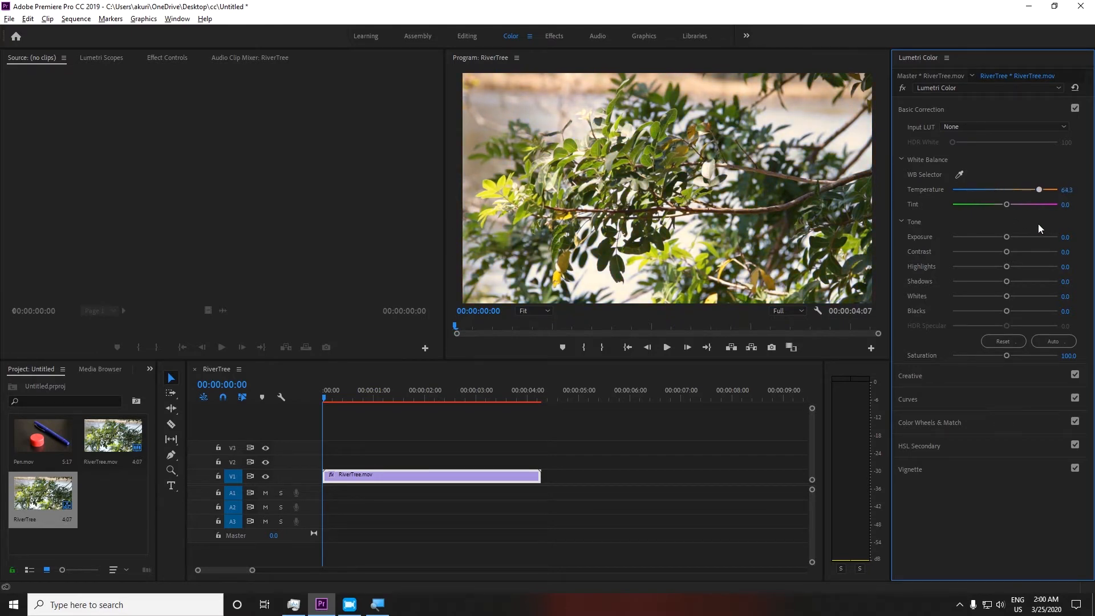
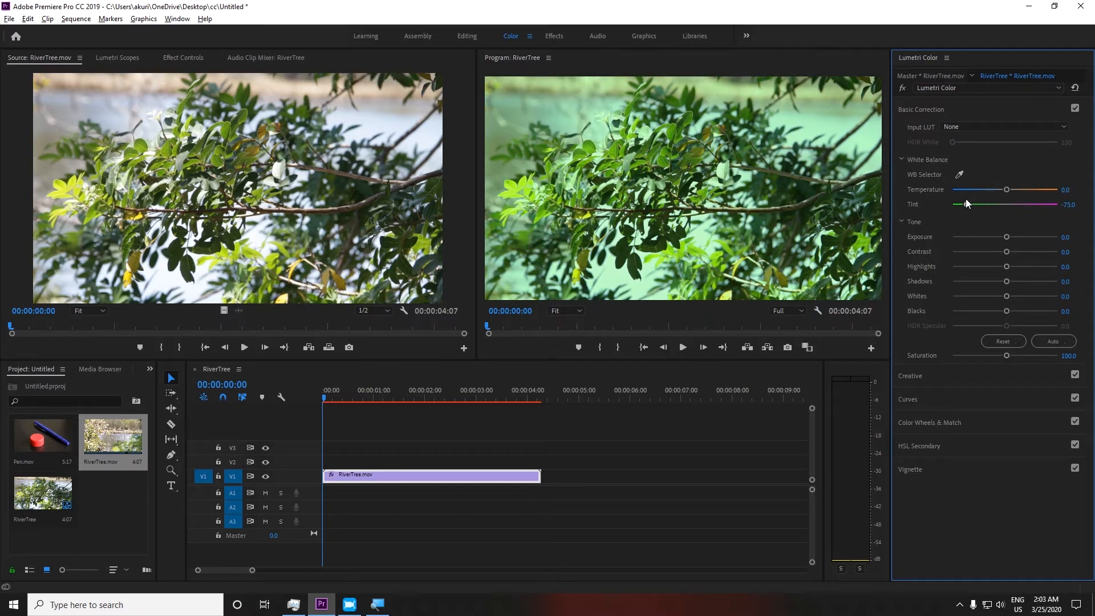
{"action": "left_click_drag", "start_coordinate": [966, 199], "coordinate": [1031, 218]}
{"action": "key", "text": "ctrl+z"}
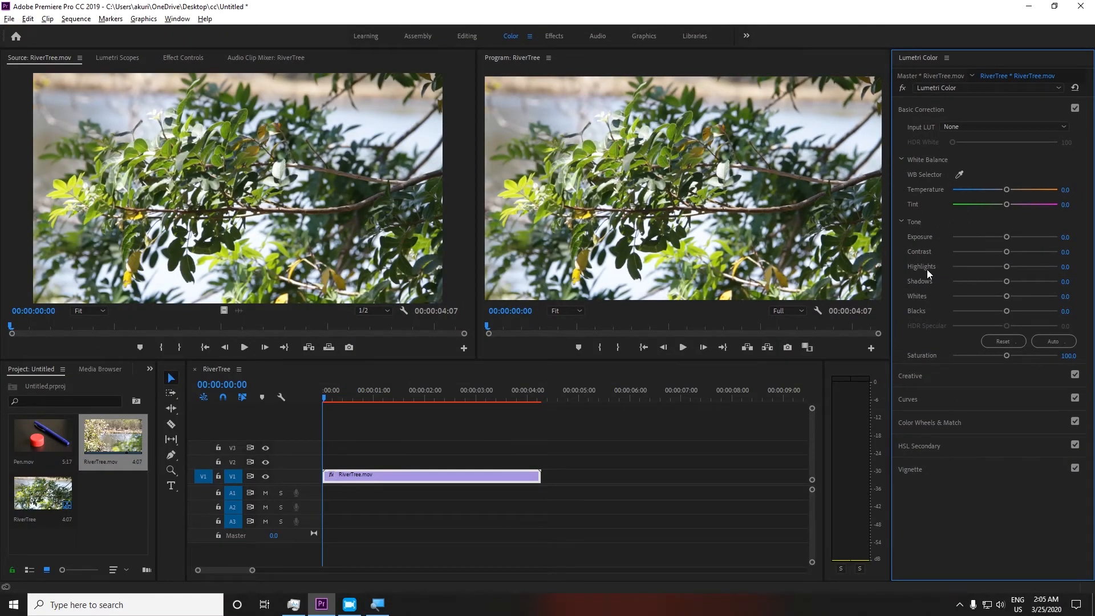
Step: Try lowering the RiverTree clip's Exposure to -5.0 and undo the change
{"action": "left_click_drag", "start_coordinate": [1007, 236], "coordinate": [925, 230]}
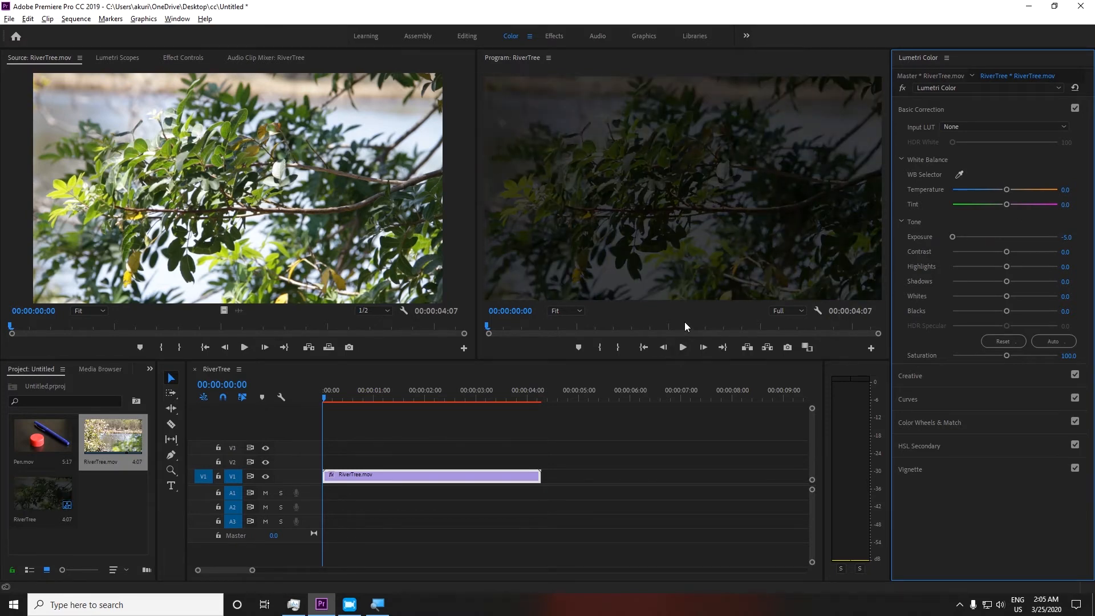
{"action": "key", "text": "ctrl+z"}
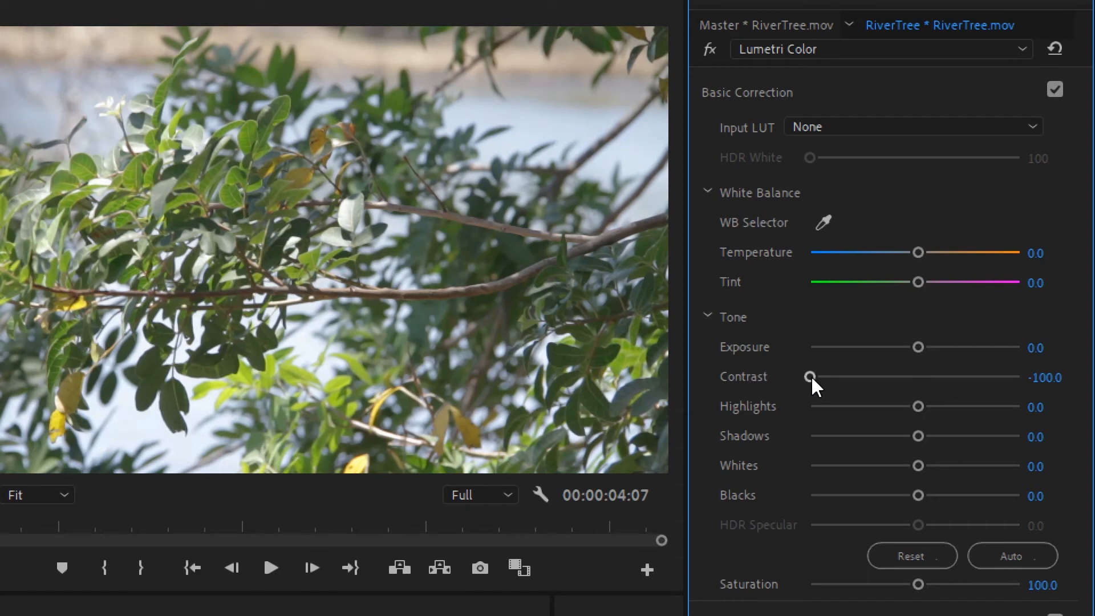
Step: Try Contrast values of 53.5, -13.5, 100 and -100 on the clip, and undo the last three changes
{"action": "left_click_drag", "start_coordinate": [810, 376], "coordinate": [971, 433]}
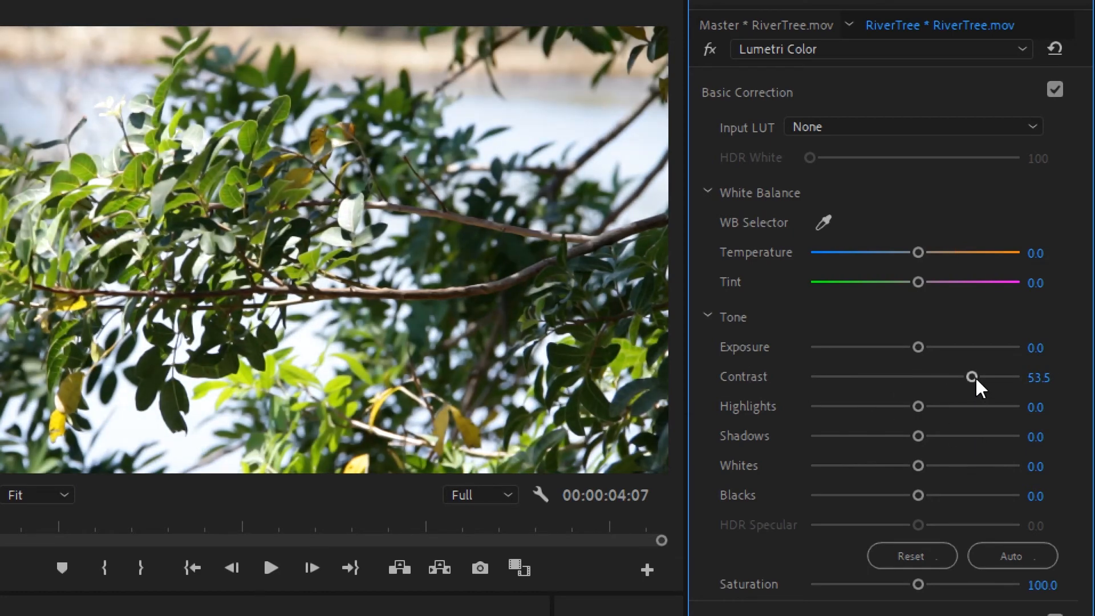
{"action": "left_click_drag", "start_coordinate": [974, 376], "coordinate": [901, 376]}
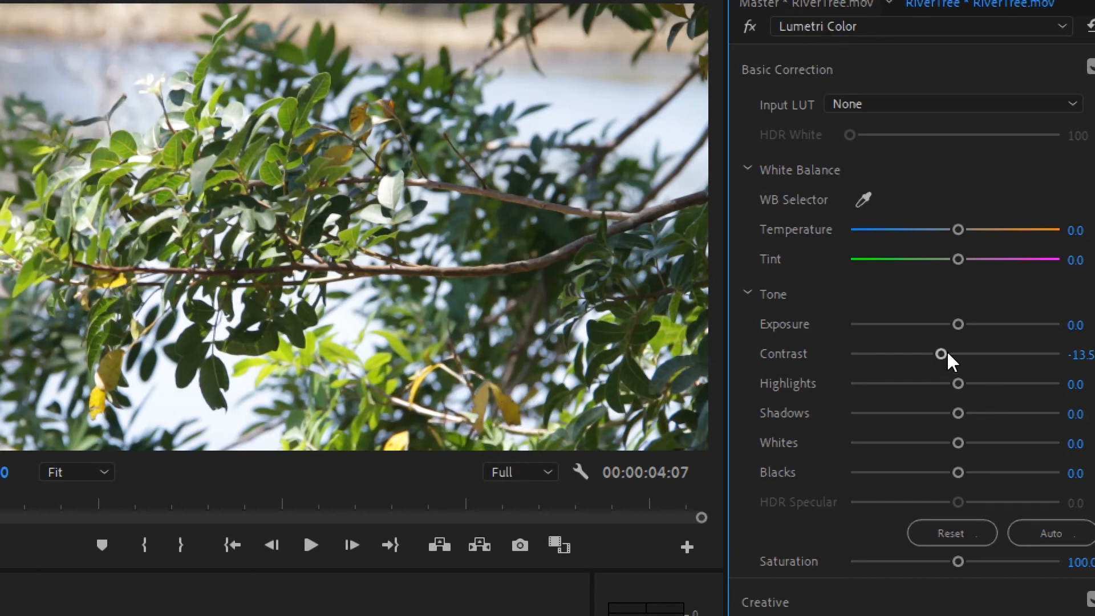
{"action": "left_click_drag", "start_coordinate": [941, 360], "coordinate": [1094, 413]}
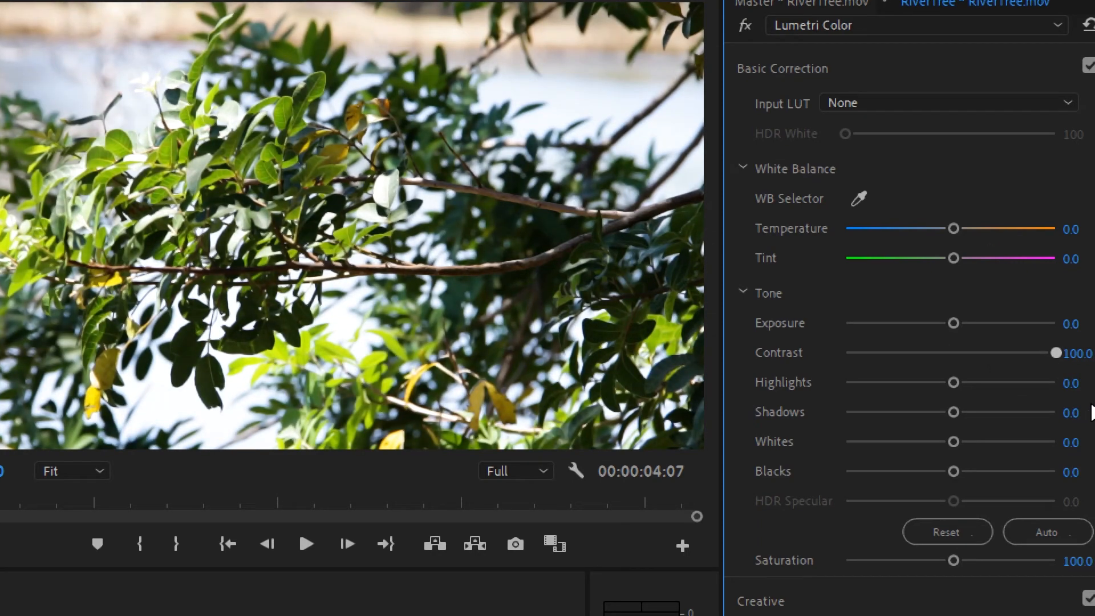
{"action": "left_click_drag", "start_coordinate": [1092, 411], "coordinate": [542, 351]}
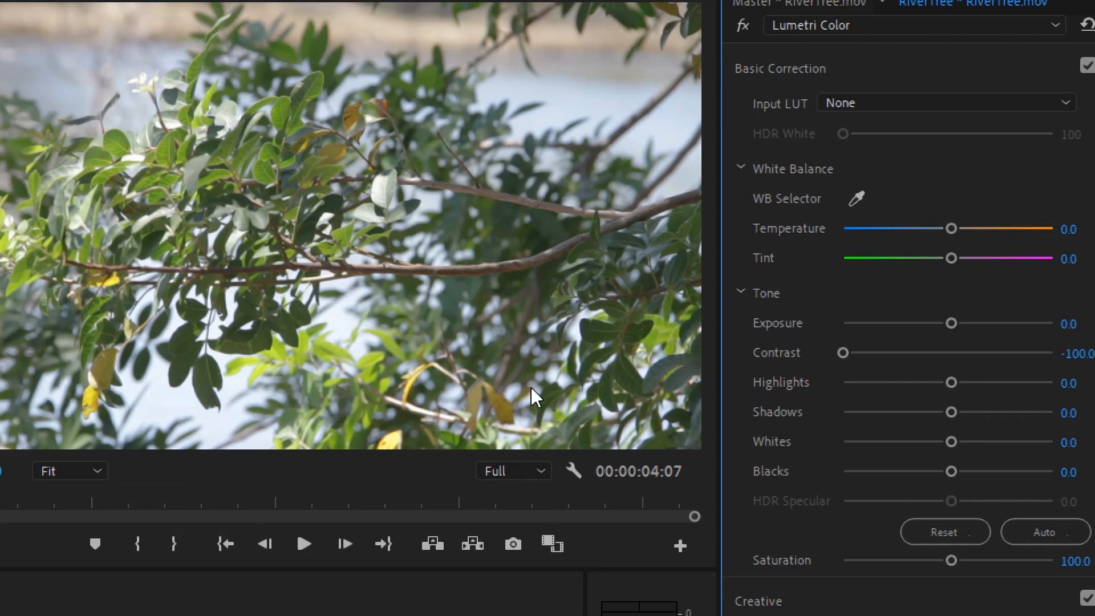
{"action": "key", "text": "ctrl+z"}
{"action": "key", "text": "ctrl+z"}
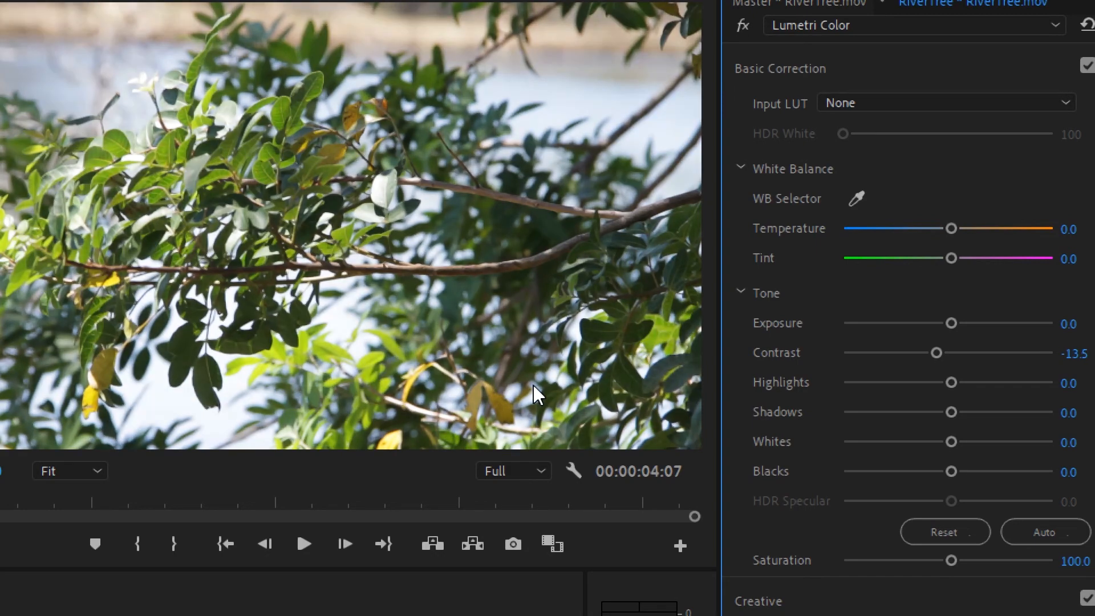
{"action": "key", "text": "ctrl+z"}
Step: Set the clip's Contrast to 0
{"action": "left_click", "coordinate": [1074, 354]}
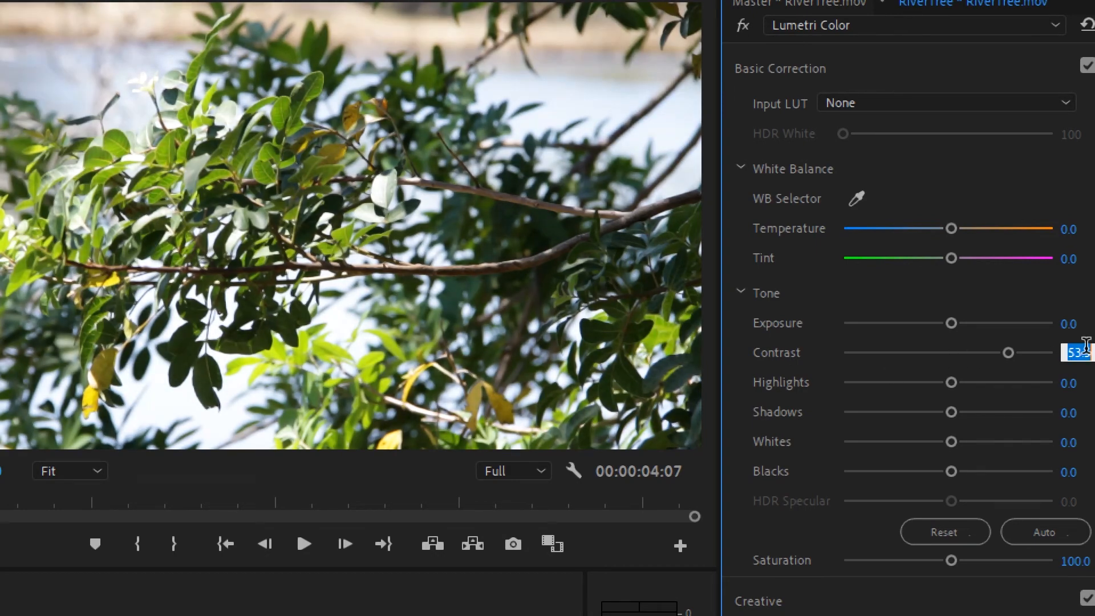
{"action": "type", "text": "0"}
{"action": "key", "text": "Tab"}
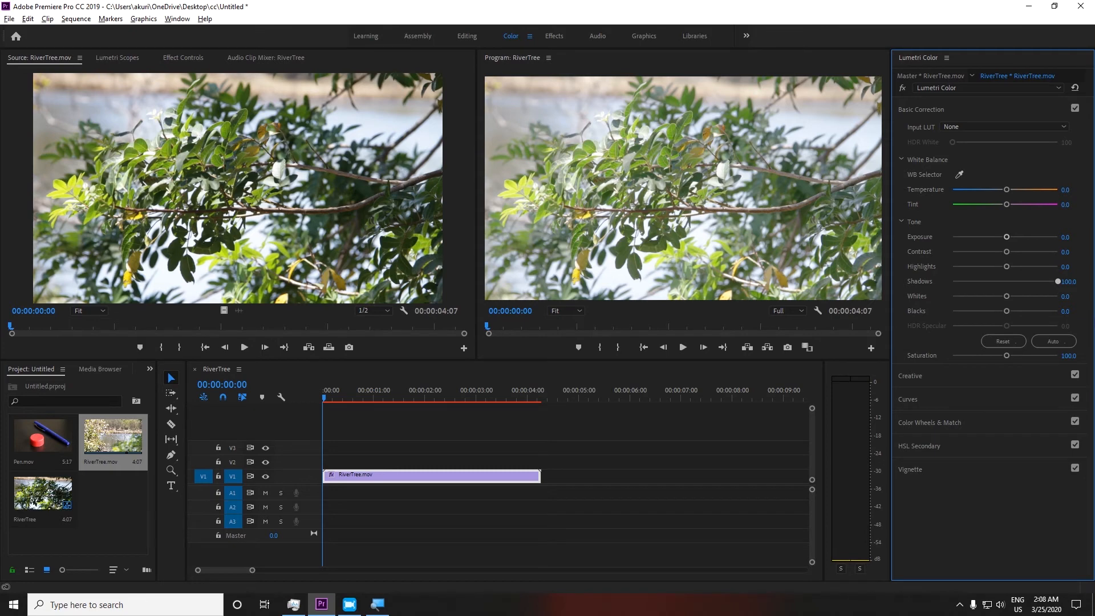
Step: Lower the clip's Shadows to -100 for comparison and reset them to the default of 0
{"action": "left_click_drag", "start_coordinate": [1058, 281], "coordinate": [931, 270]}
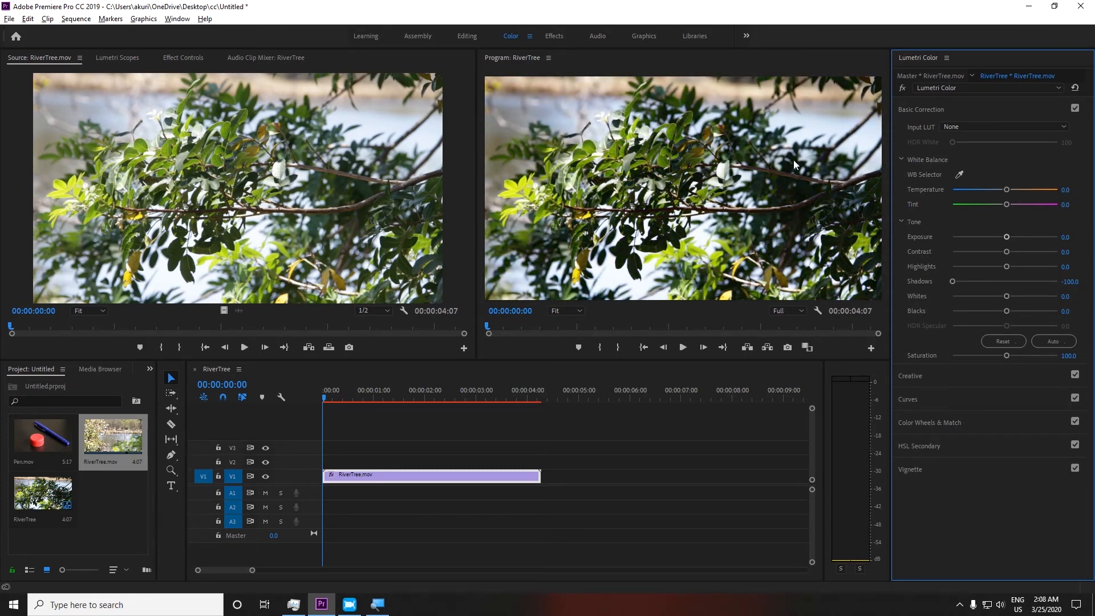
{"action": "double_click", "coordinate": [952, 281]}
Step: Try Highlights at 100, undo that change, and lower Highlights to -100
{"action": "left_click_drag", "start_coordinate": [1006, 266], "coordinate": [1070, 295]}
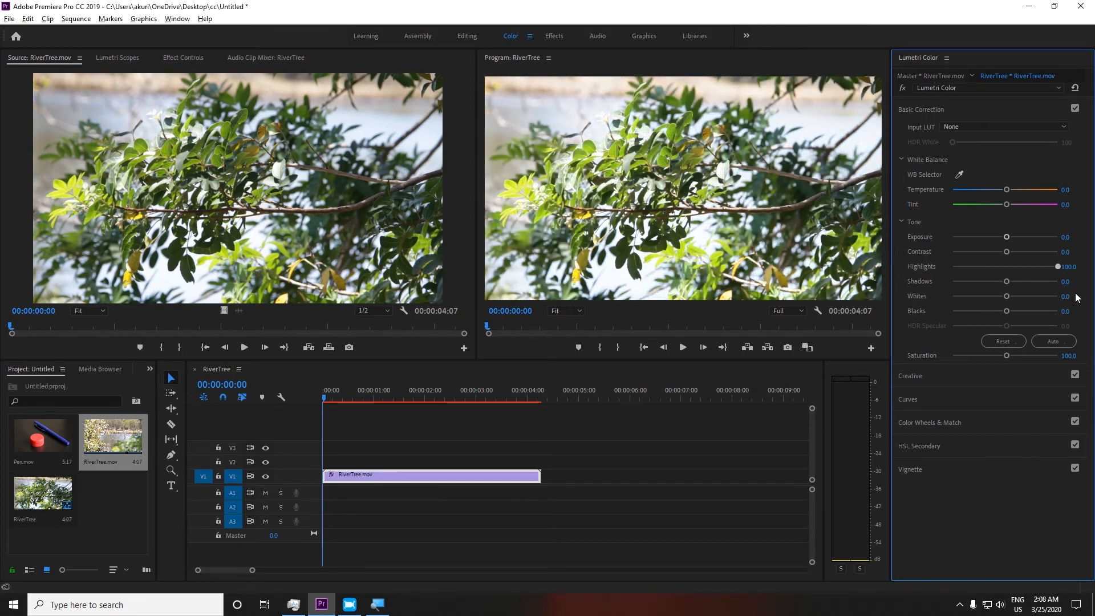
{"action": "key", "text": "ctrl+z"}
{"action": "left_click_drag", "start_coordinate": [1006, 266], "coordinate": [949, 266]}
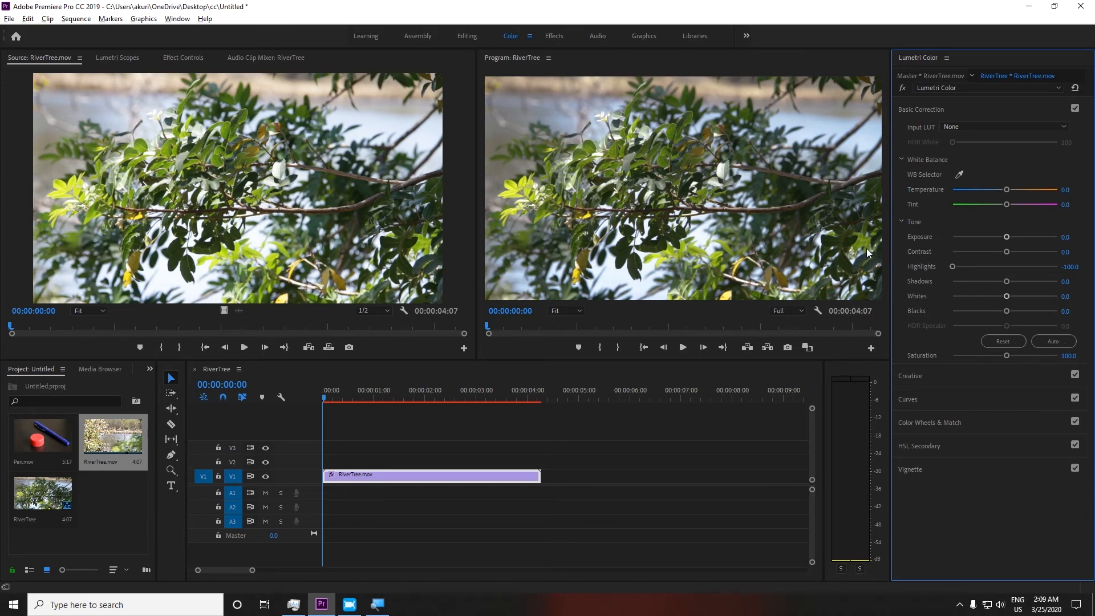
Step: Undo the Highlights change, try Shadows at 100 and lowered Blacks, and undo the recent tone changes
{"action": "key", "text": "ctrl+z"}
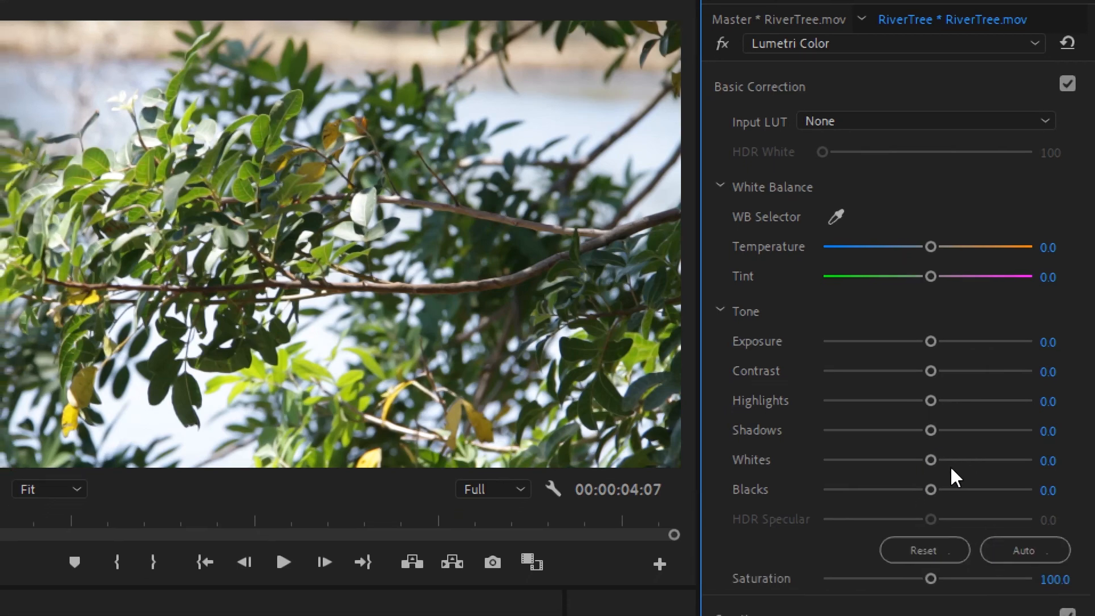
{"action": "left_click_drag", "start_coordinate": [928, 429], "coordinate": [1041, 450]}
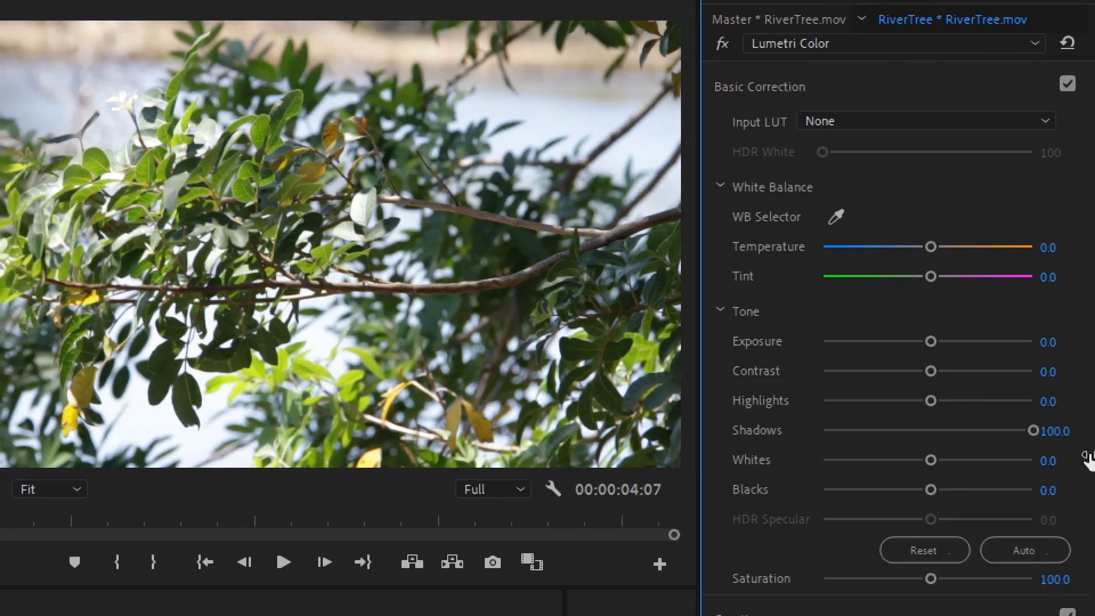
{"action": "key", "text": "ctrl+z"}
{"action": "left_click_drag", "start_coordinate": [931, 489], "coordinate": [889, 491]}
{"action": "key", "text": "ctrl+z"}
{"action": "key", "text": "ctrl+z"}
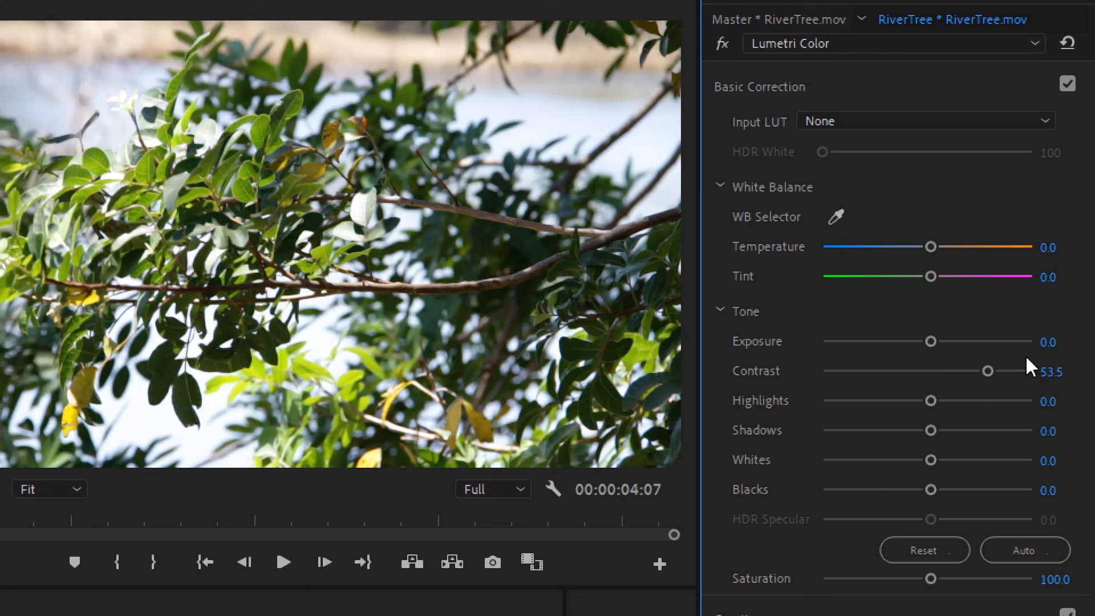
Step: Reset the clip's Contrast value to 0
{"action": "left_click", "coordinate": [1064, 370]}
{"action": "type", "text": "0"}
{"action": "key", "text": "Tab"}
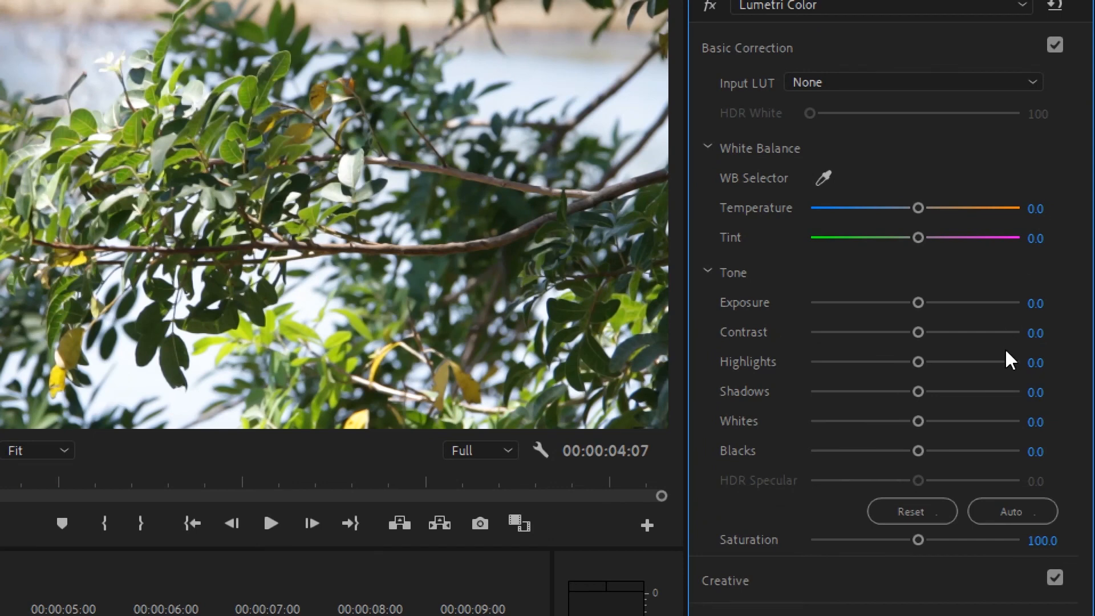
Step: Compare the clip's Blacks at -100 and 100, and reset them to the default of 0
{"action": "left_click_drag", "start_coordinate": [921, 448], "coordinate": [755, 418]}
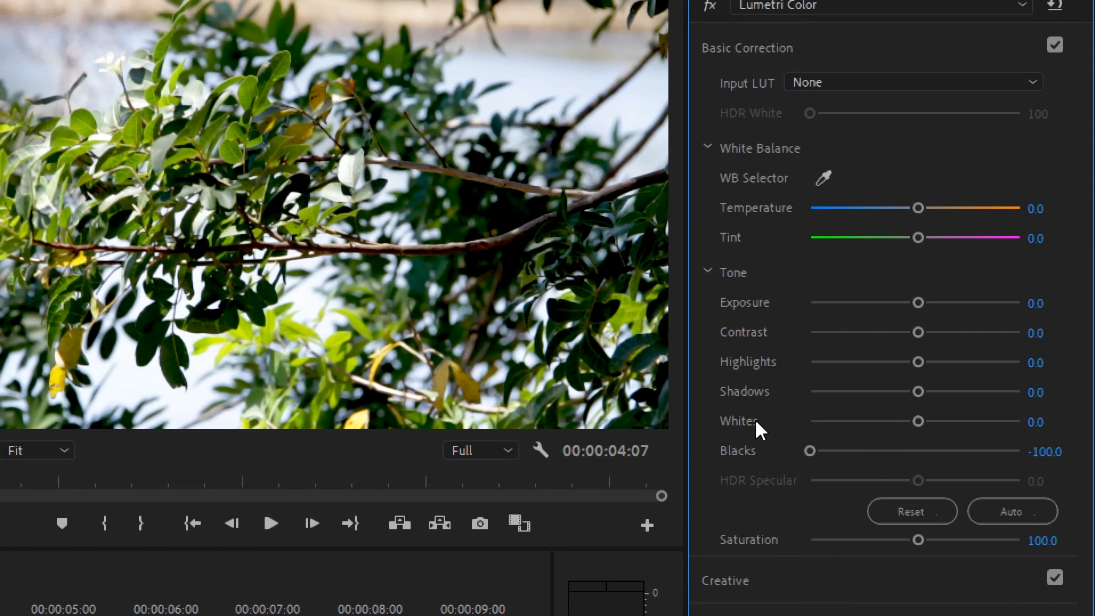
{"action": "left_click_drag", "start_coordinate": [810, 450], "coordinate": [1075, 506]}
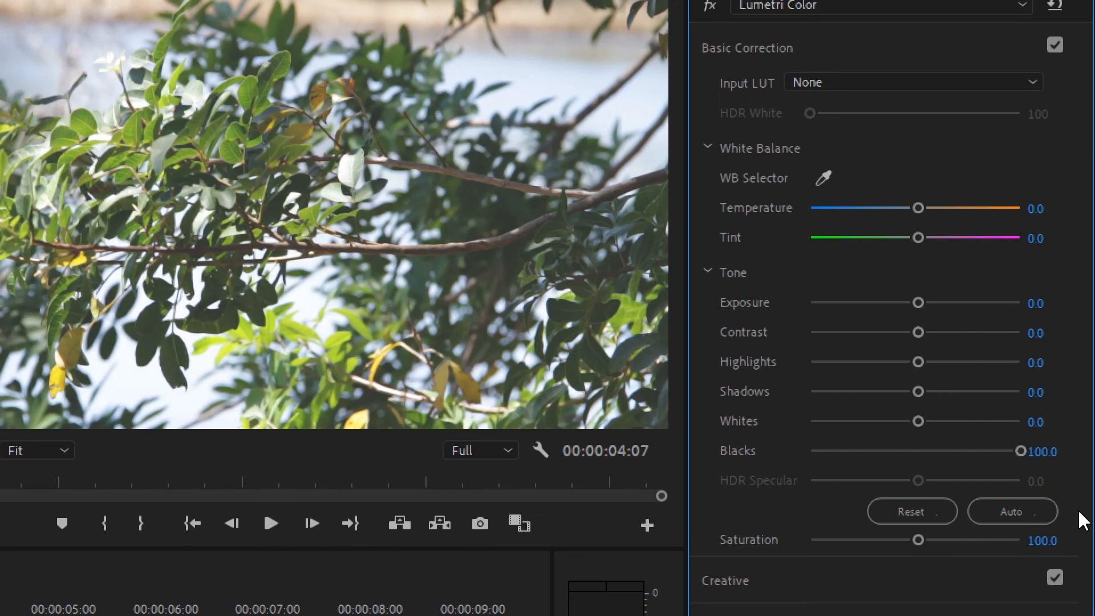
{"action": "double_click", "coordinate": [1020, 451]}
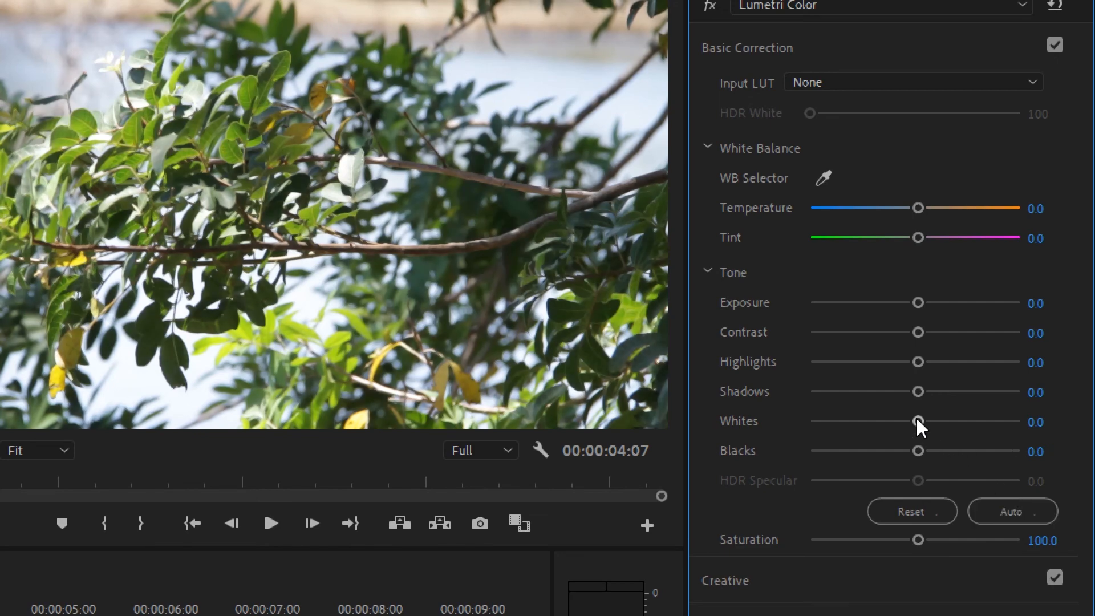
Step: Try lowering the clip's Whites, reset them, raise them strongly and undo that change
{"action": "left_click_drag", "start_coordinate": [916, 418], "coordinate": [744, 400]}
{"action": "double_click", "coordinate": [748, 405]}
{"action": "left_click_drag", "start_coordinate": [922, 421], "coordinate": [1093, 463]}
{"action": "key", "text": "ctrl+z"}
Step: Try Highlights at 100 and undo it, and raise Whites to 100 and reset them to 0
{"action": "left_click_drag", "start_coordinate": [918, 361], "coordinate": [1021, 361]}
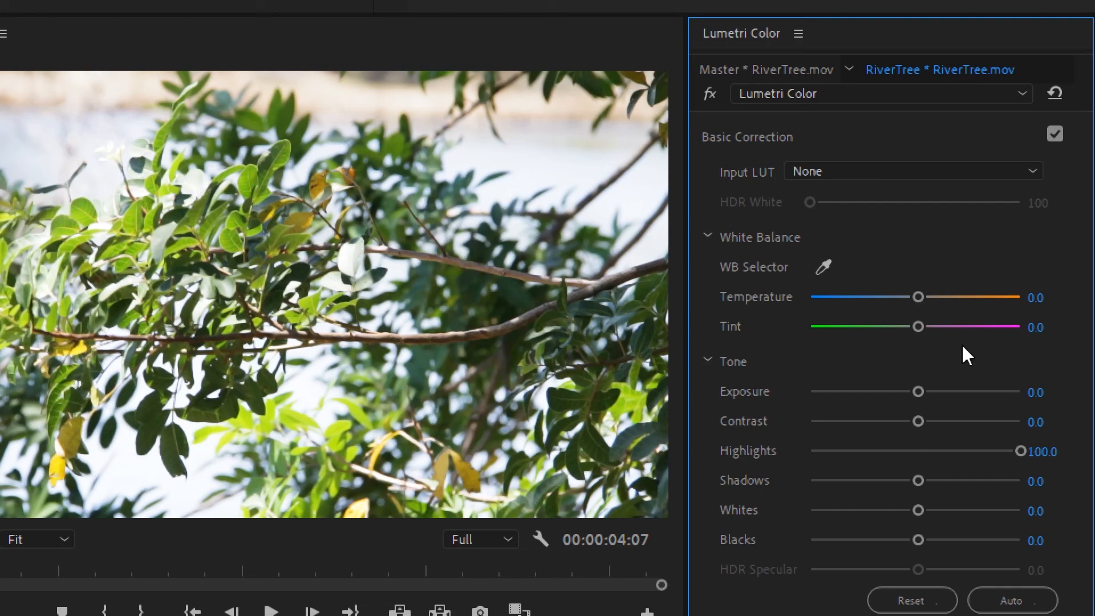
{"action": "key", "text": "ctrl+z"}
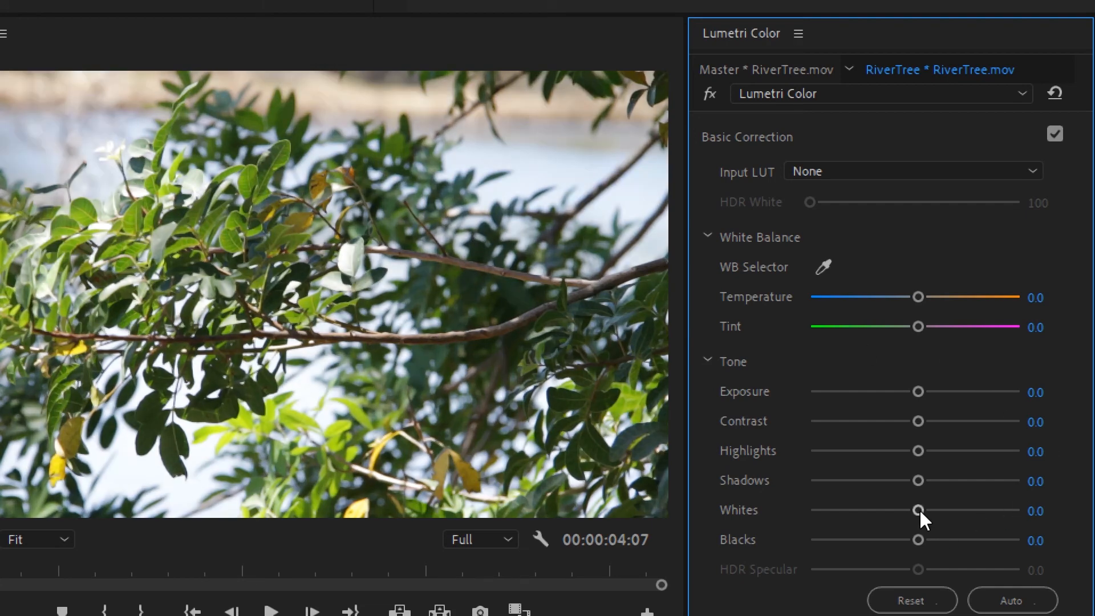
{"action": "left_click_drag", "start_coordinate": [918, 510], "coordinate": [1021, 510]}
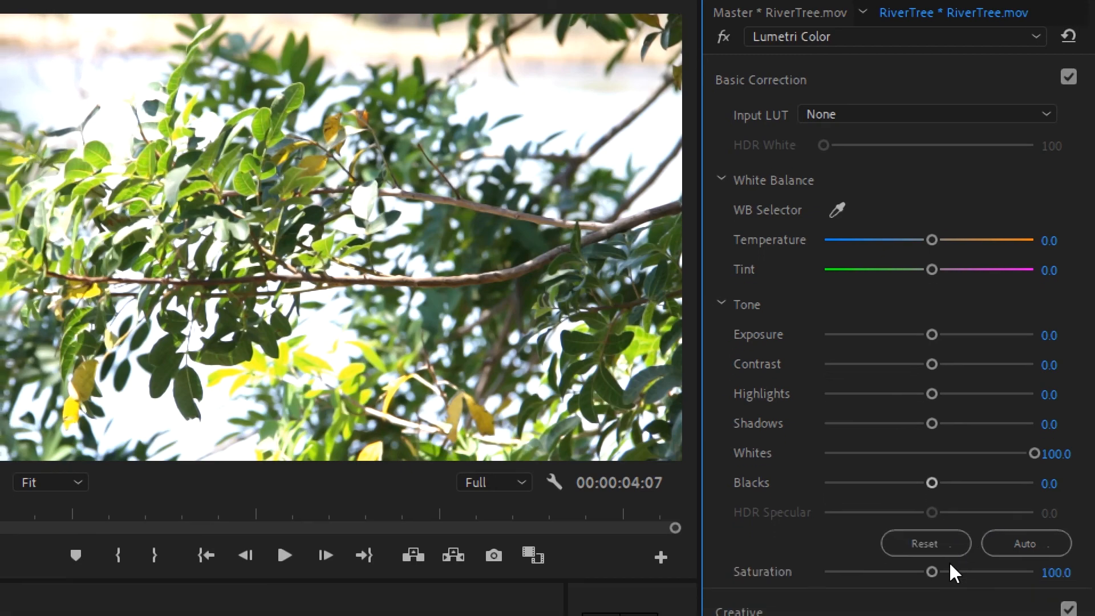
{"action": "left_click", "coordinate": [938, 598]}
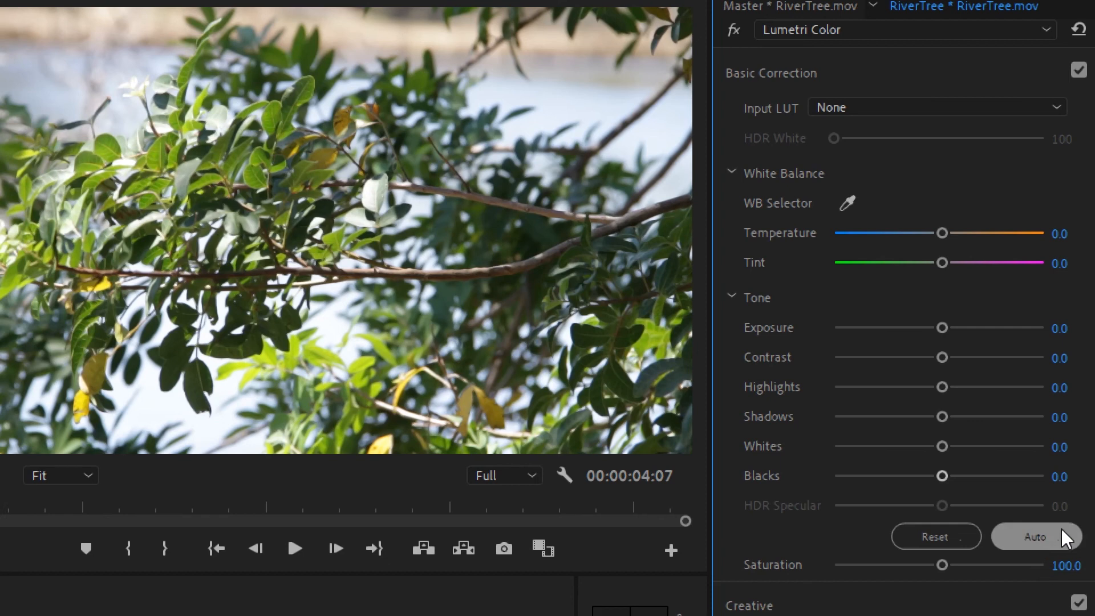
Step: Apply the Auto tone correction and clear it, and try Saturation at 200 and undo that change
{"action": "left_click", "coordinate": [1061, 533]}
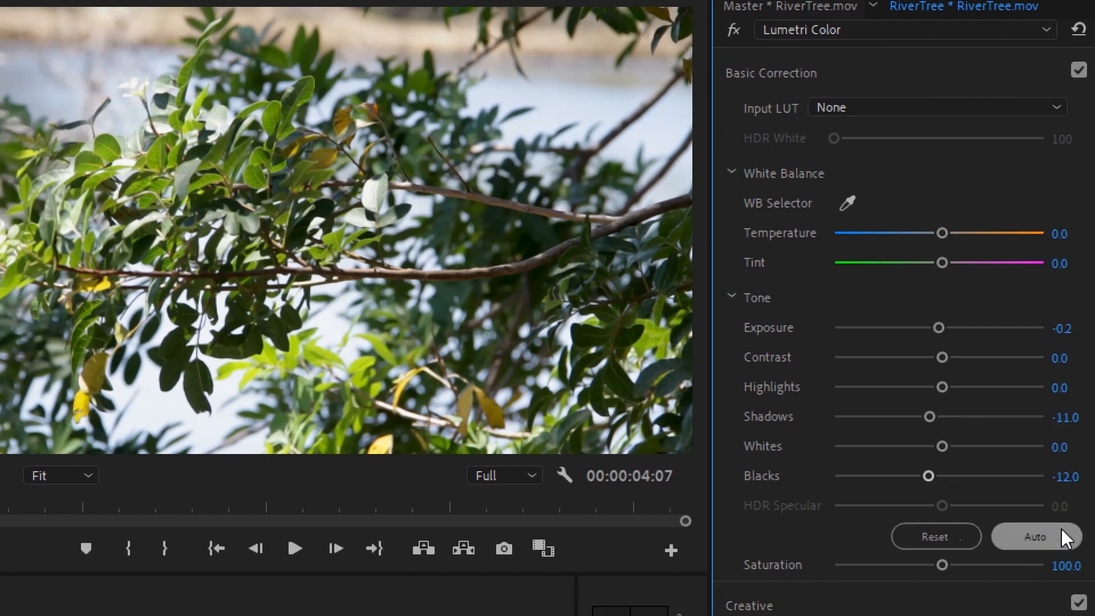
{"action": "left_click", "coordinate": [1062, 529]}
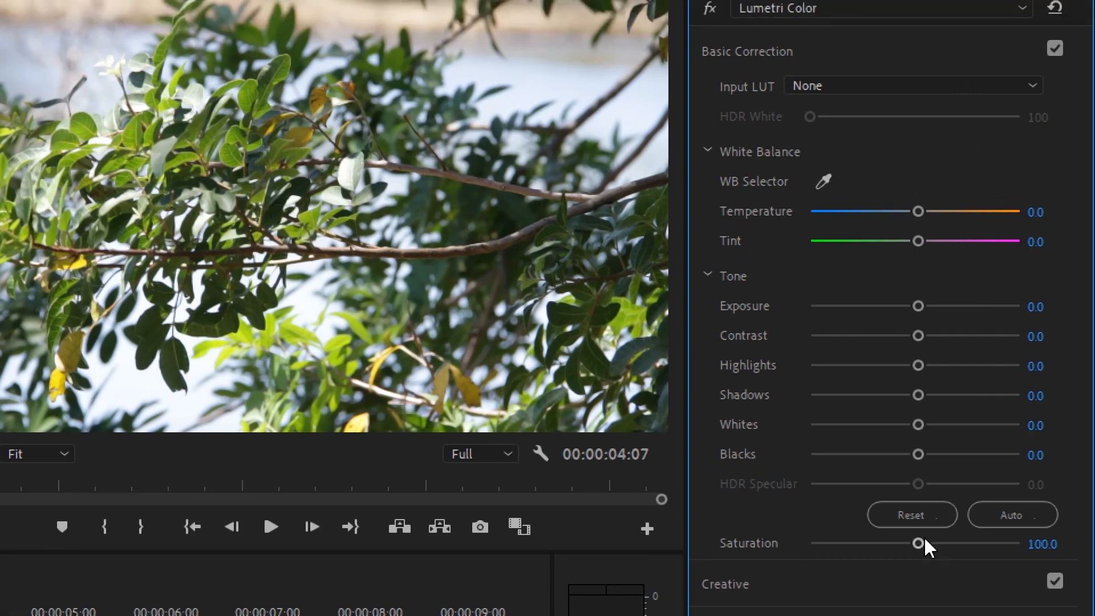
{"action": "left_click_drag", "start_coordinate": [918, 541], "coordinate": [1020, 537]}
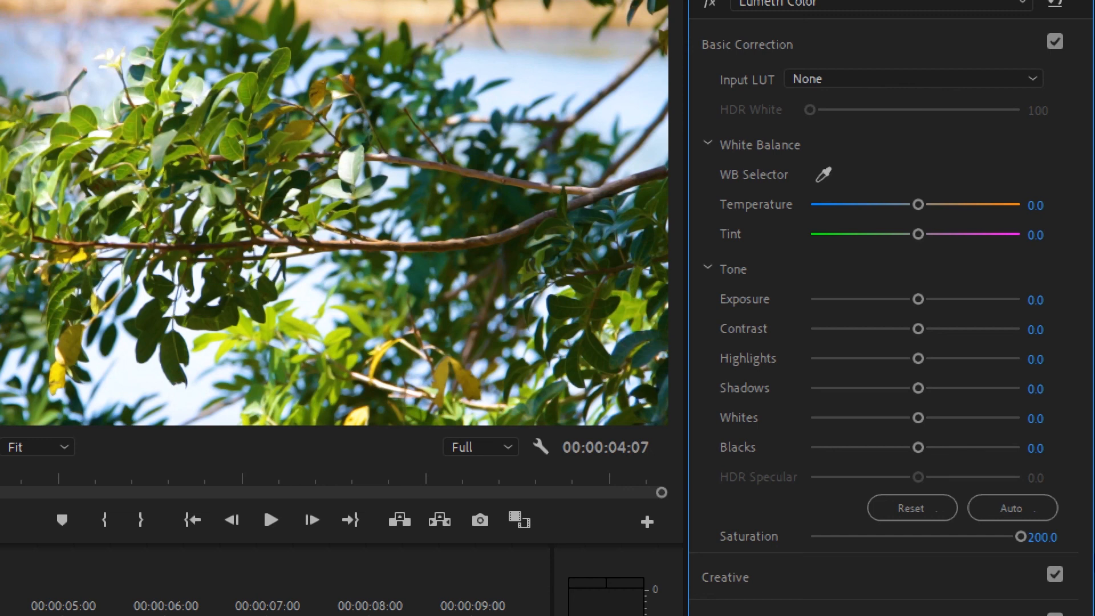
{"action": "key", "text": "ctrl+z"}
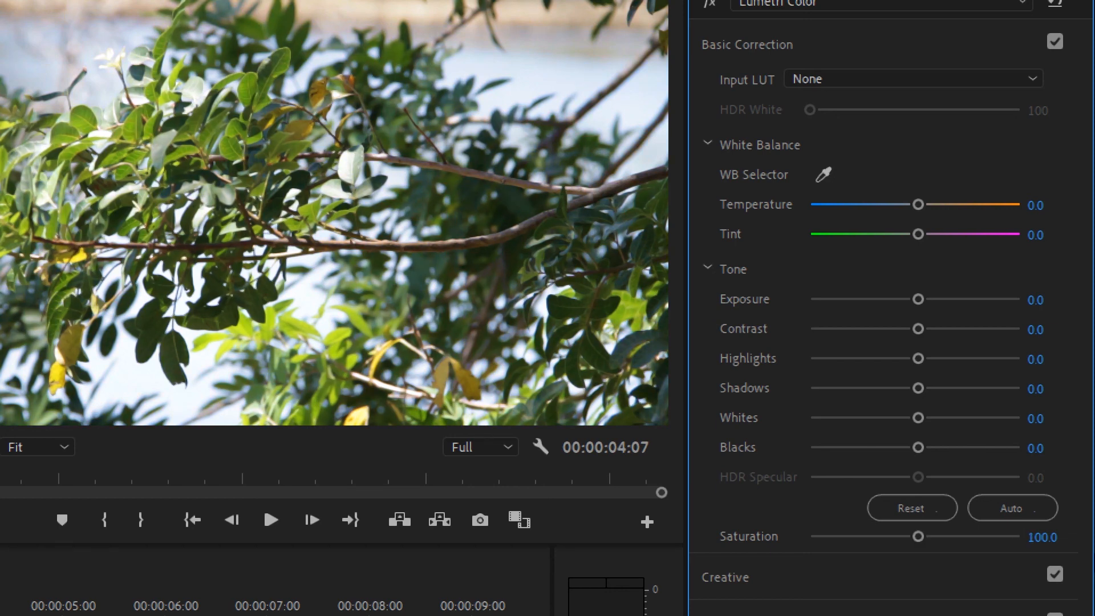
Step: Lower the clip's Saturation to 0 and compare Shadows at 100 and -100 on the black-and-white image
{"action": "left_click_drag", "start_coordinate": [918, 535], "coordinate": [792, 543]}
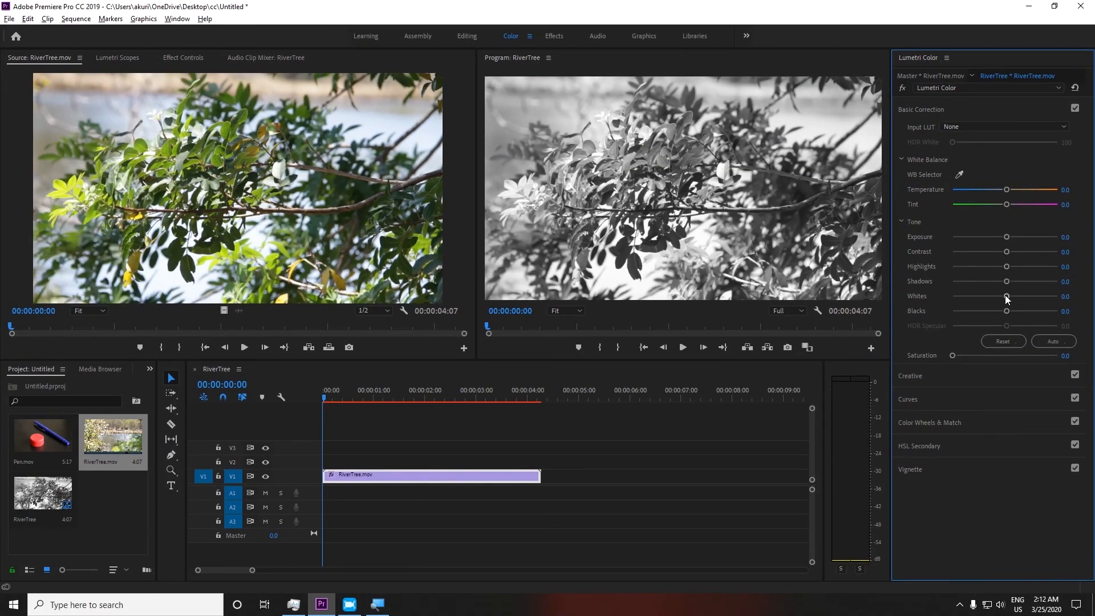
{"action": "left_click_drag", "start_coordinate": [1006, 281], "coordinate": [1078, 310]}
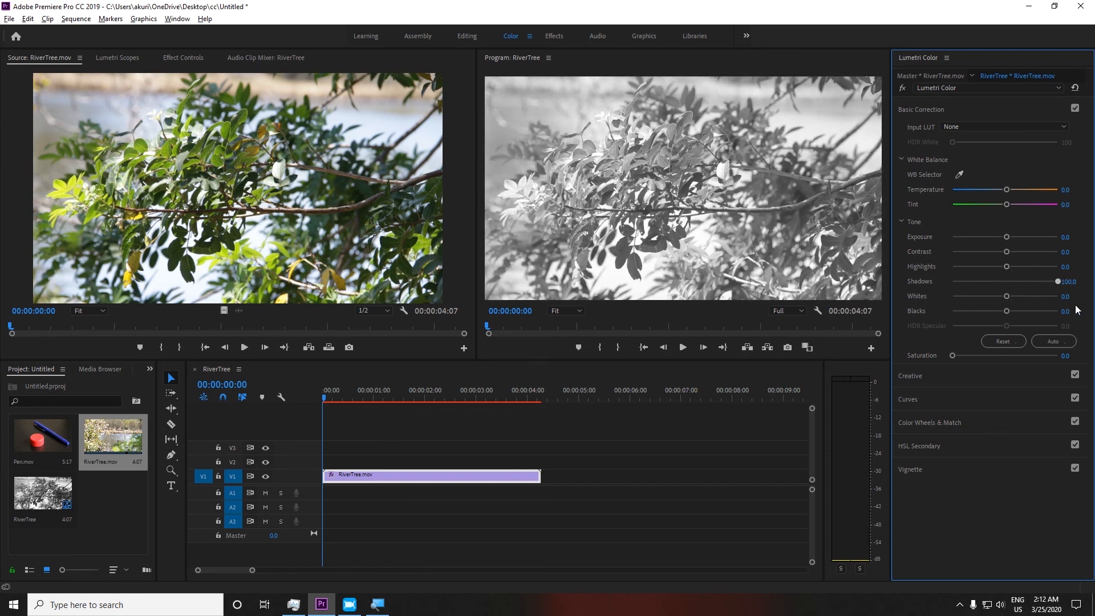
{"action": "left_click_drag", "start_coordinate": [1012, 300], "coordinate": [909, 288]}
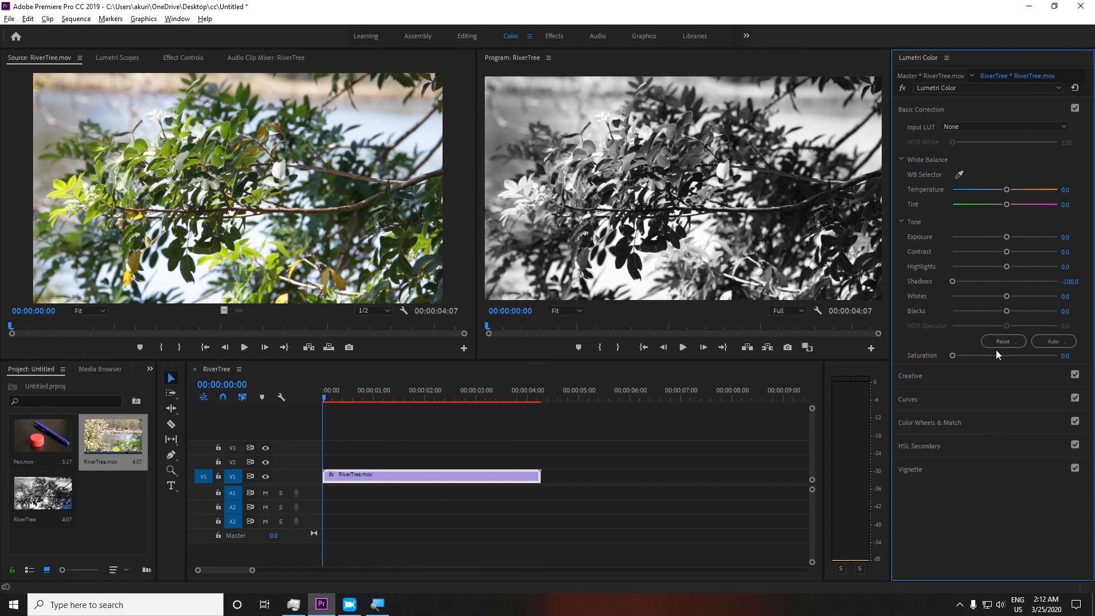
Step: Set the clip's Saturation to 28.1, Highlights to 52.4, Shadows to -0.5, Whites to -43.8 and Blacks to -76.2
{"action": "left_click_drag", "start_coordinate": [953, 355], "coordinate": [987, 362]}
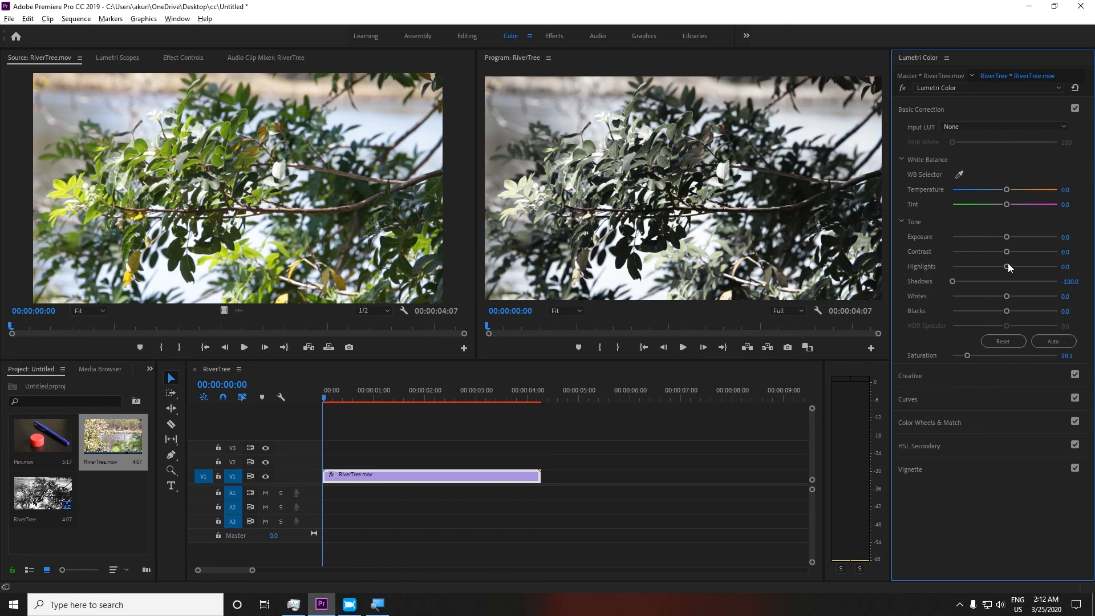
{"action": "left_click_drag", "start_coordinate": [1007, 264], "coordinate": [963, 303]}
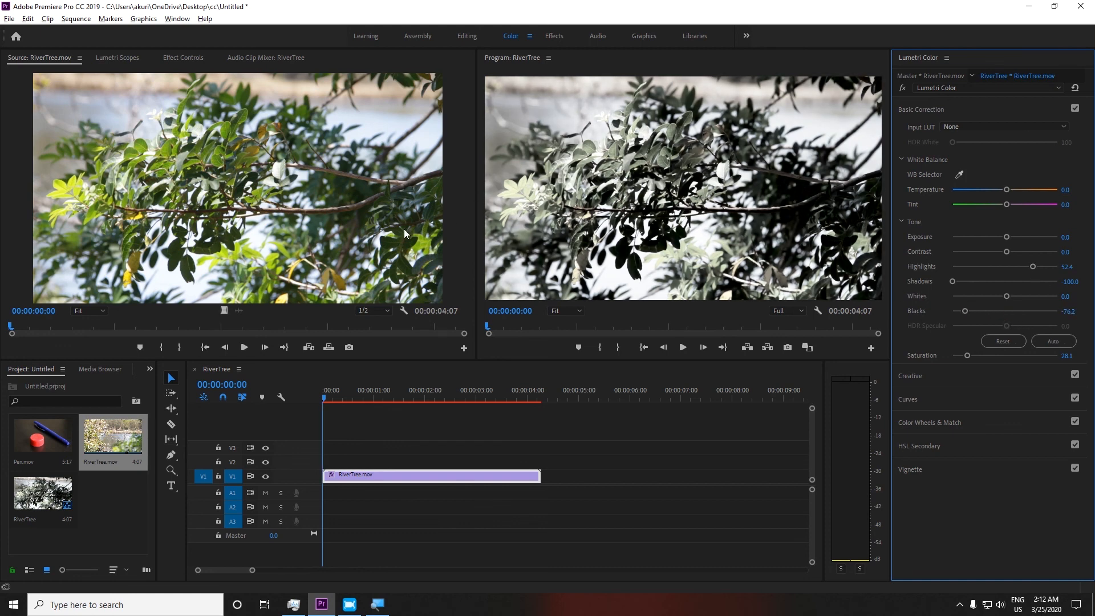
{"action": "left_click", "coordinate": [797, 206]}
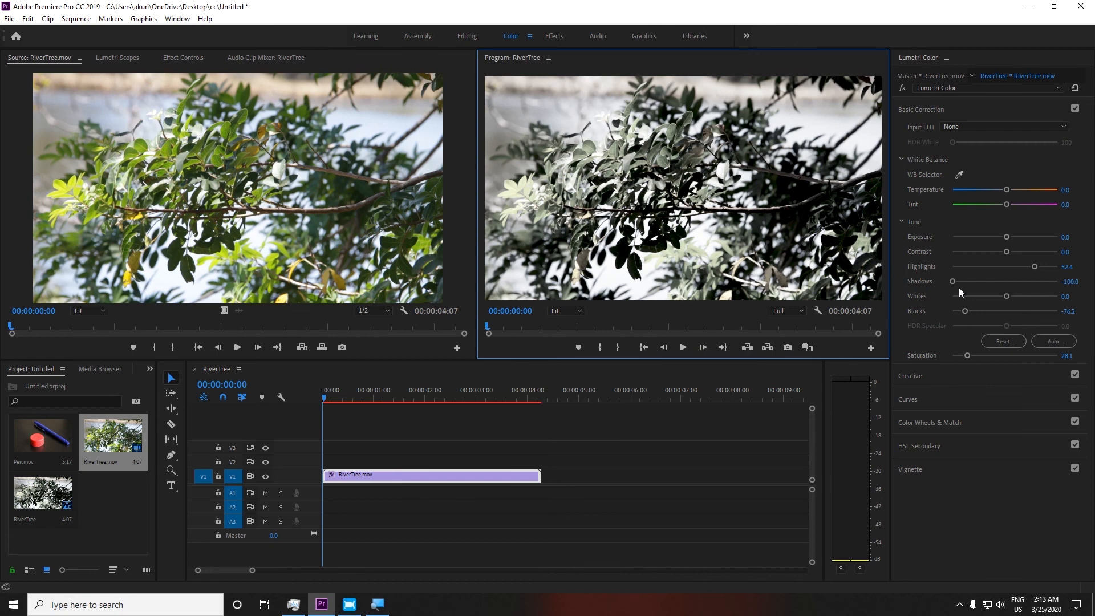
{"action": "mouse_move", "coordinate": [1006, 297]}
{"action": "left_mouse_down"}
{"action": "mouse_move", "coordinate": [979, 295]}
{"action": "mouse_move", "coordinate": [1039, 314]}
{"action": "mouse_move", "coordinate": [973, 296]}
{"action": "mouse_move", "coordinate": [1003, 296]}
{"action": "left_mouse_up"}
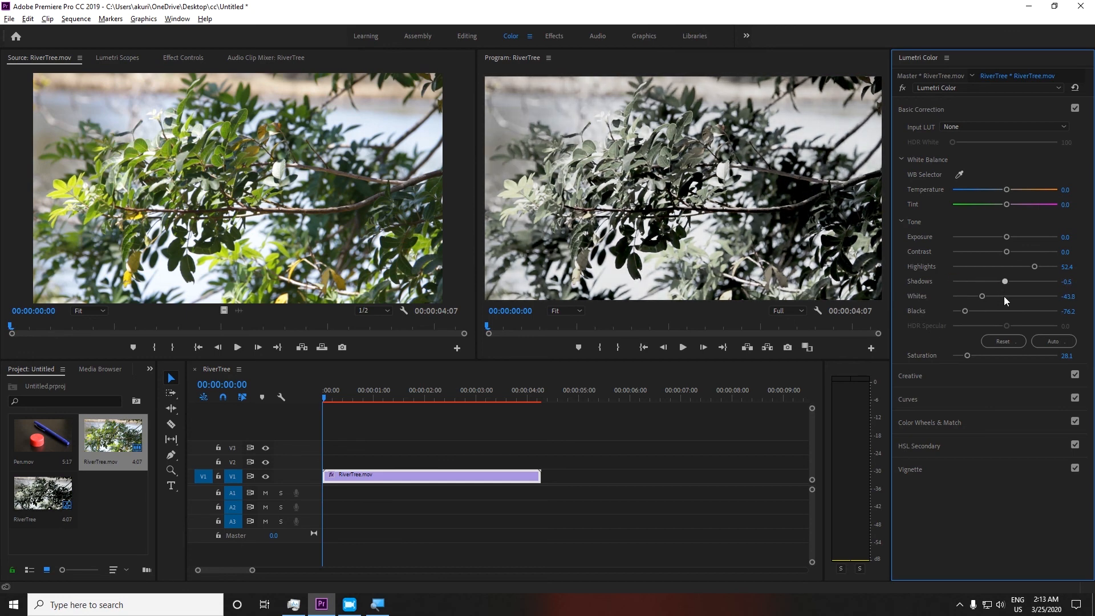
Step: Play the graded RiverTree sequence in the maximized Program monitor and restore the normal workspace layout
{"action": "key", "text": "grave"}
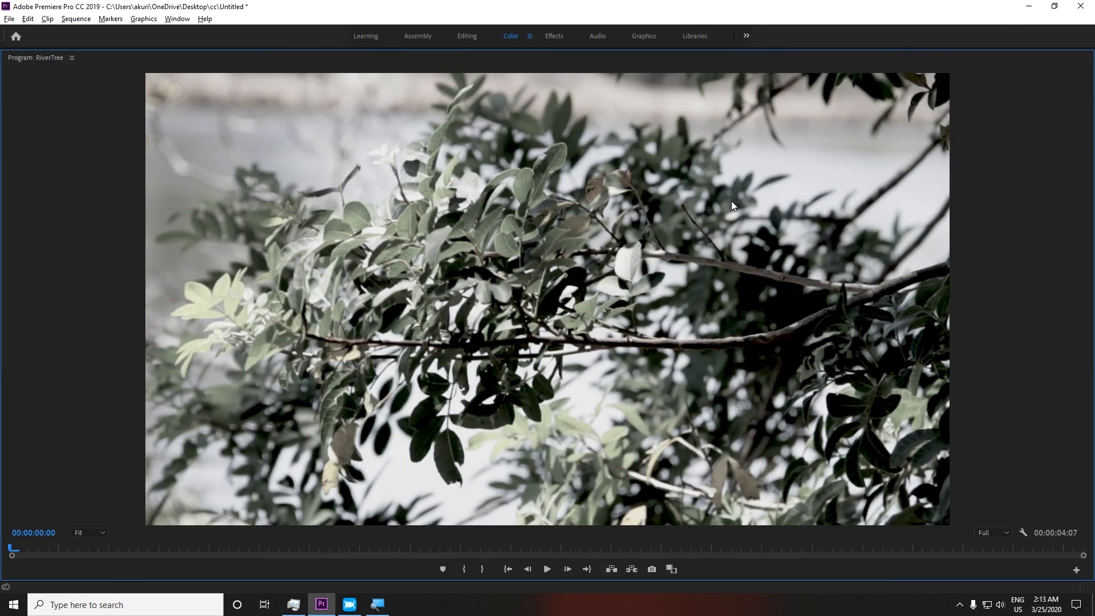
{"action": "key", "text": "space"}
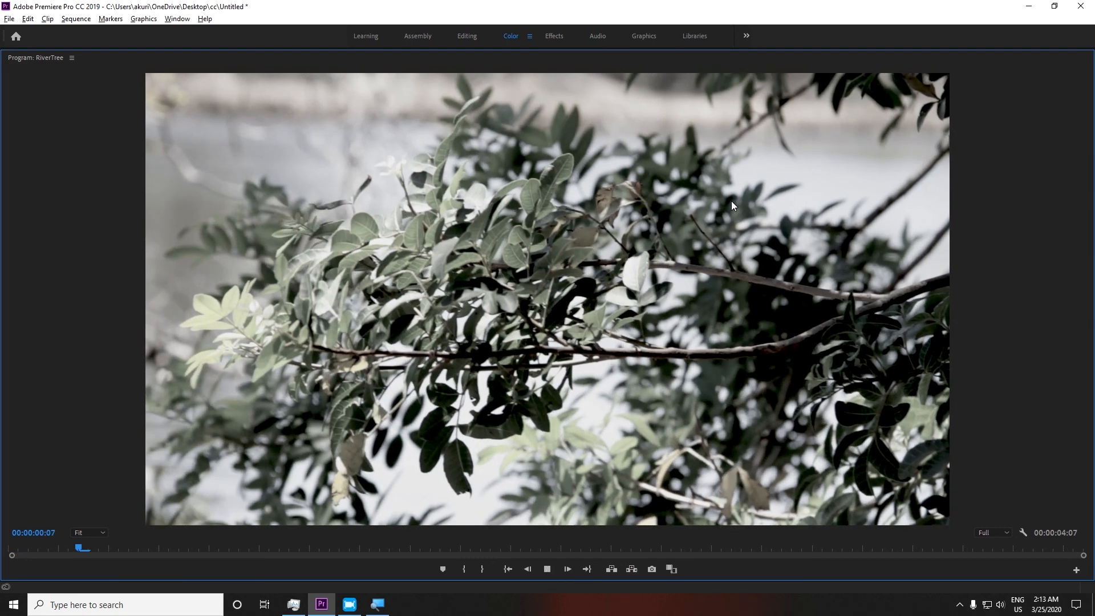
{"action": "key", "text": "space"}
{"action": "key", "text": "space"}
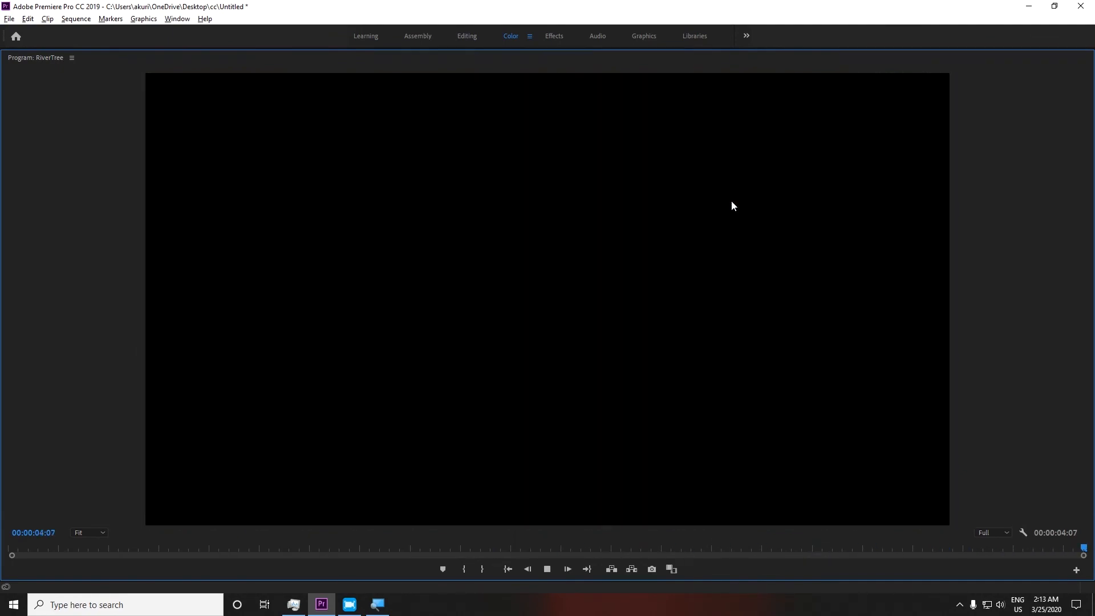
{"action": "key", "text": "grave"}
{"action": "key", "text": "space"}
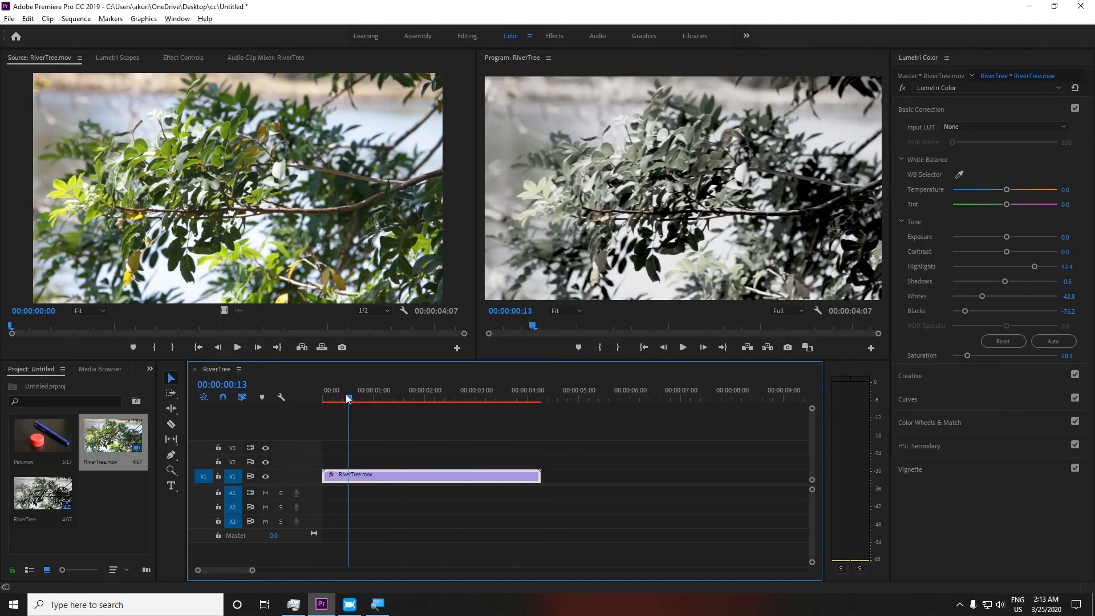
{"action": "key", "text": "grave"}
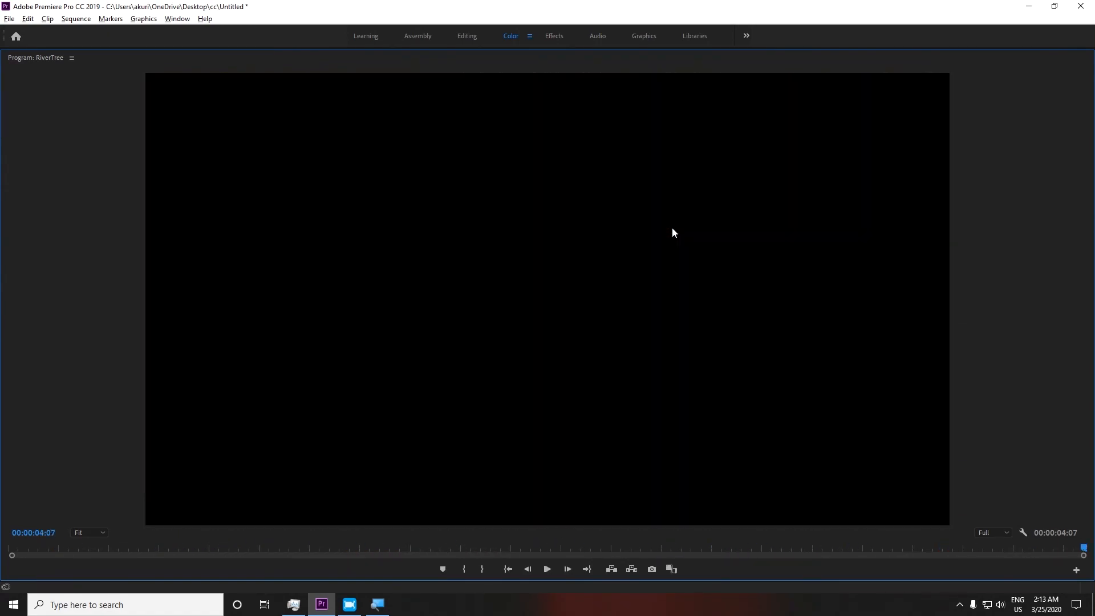
{"action": "key", "text": "grave"}
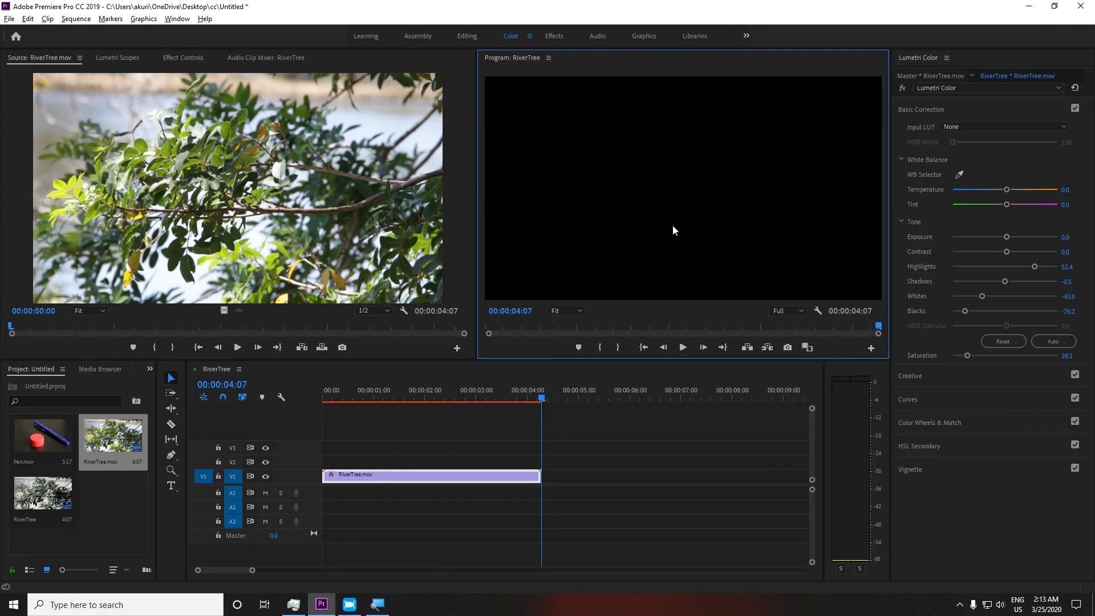
Step: Collapse the Basic Correction section of the Lumetri Color settings
{"action": "left_click", "coordinate": [961, 109]}
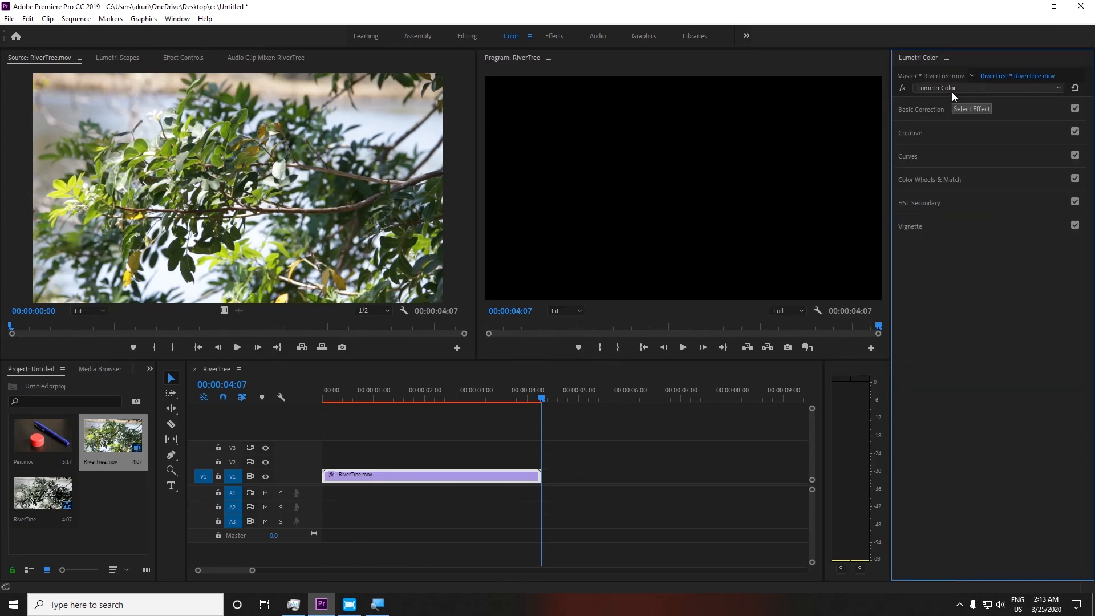